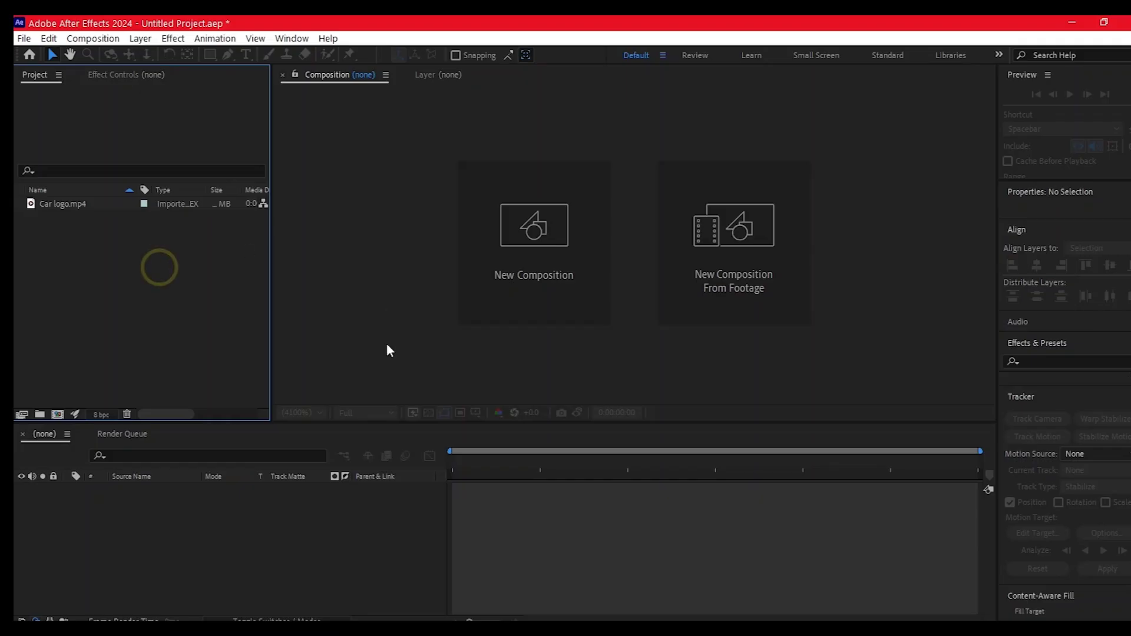
Step: Create a 1920x1080 Car logo composition from Car logo.mp4 and scrub through the badge footage
left_click(70, 203)
key("Return")
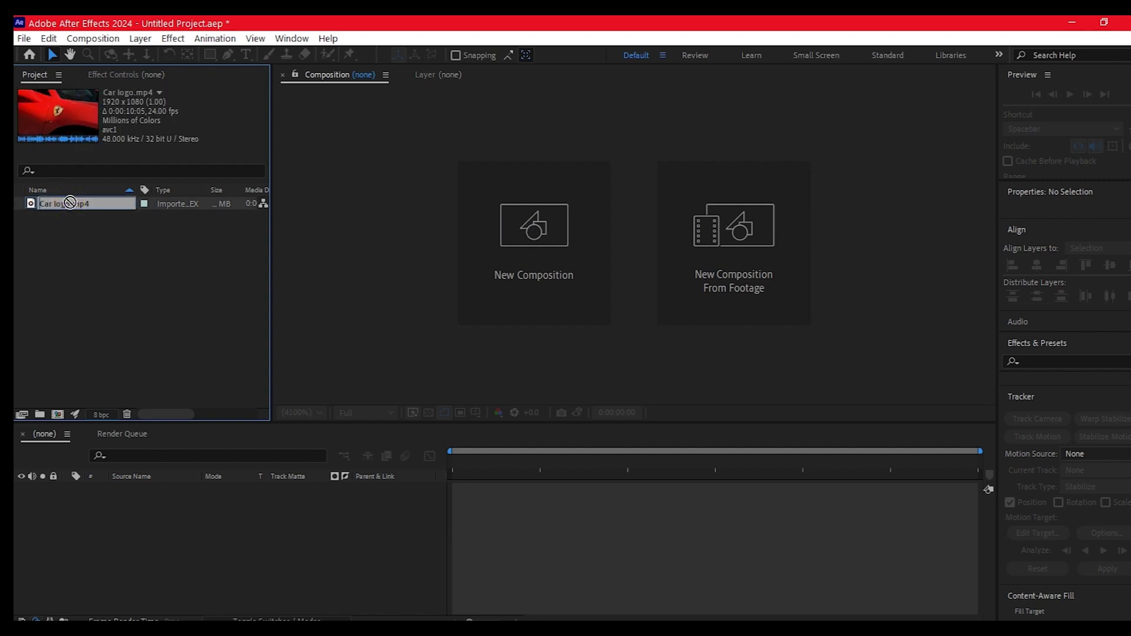
left_click_drag(70, 202, 58, 416)
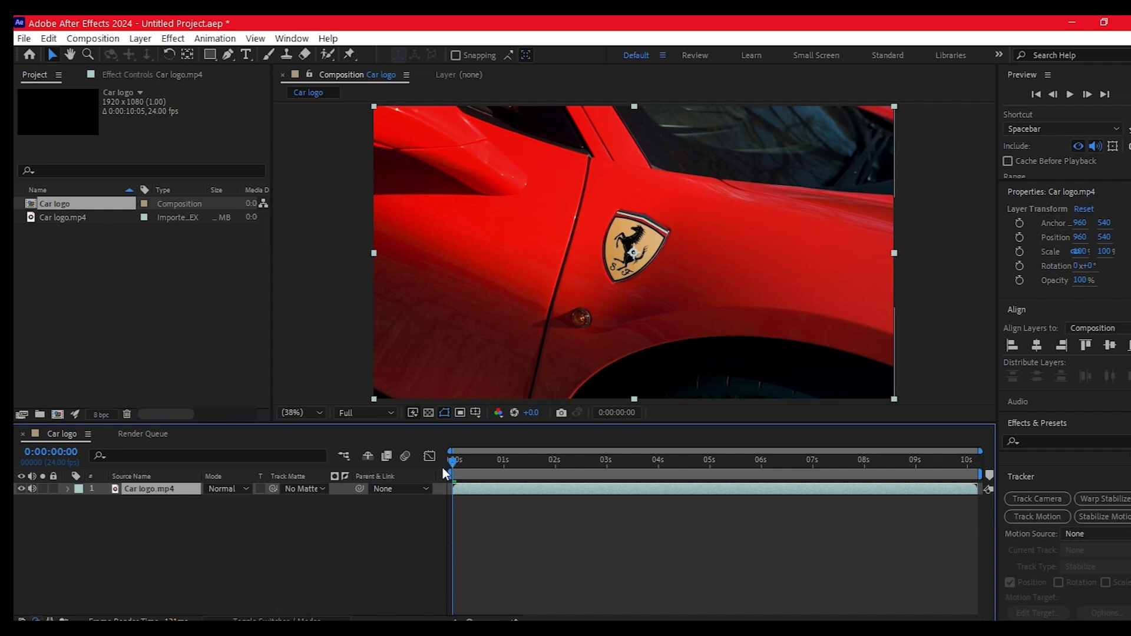
left_click_drag(452, 459, 716, 618)
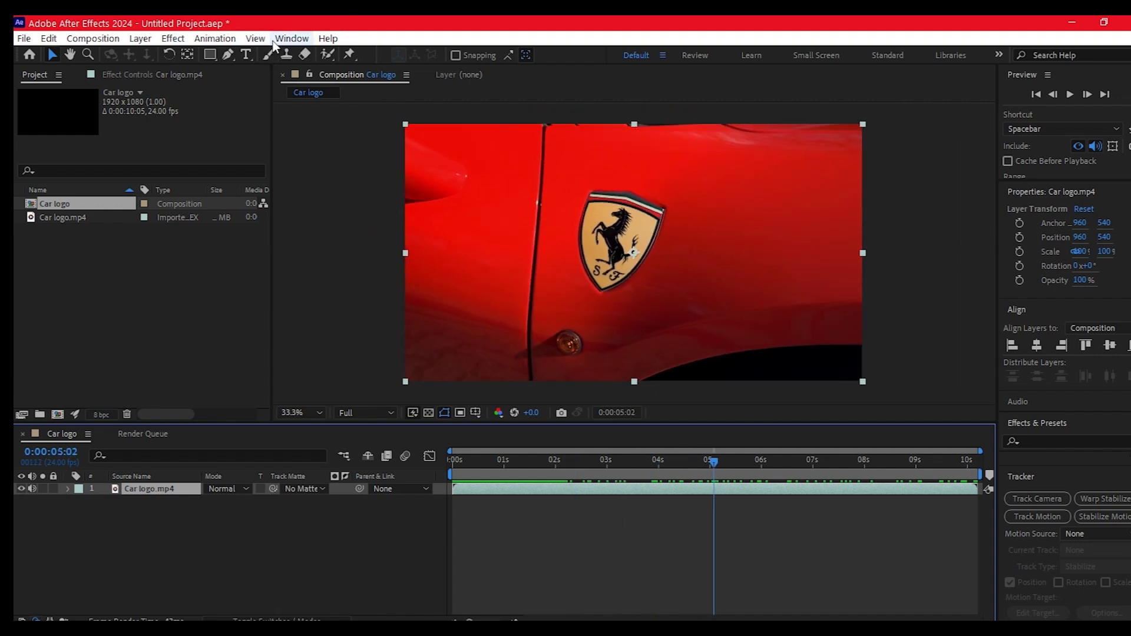
left_click(290, 38)
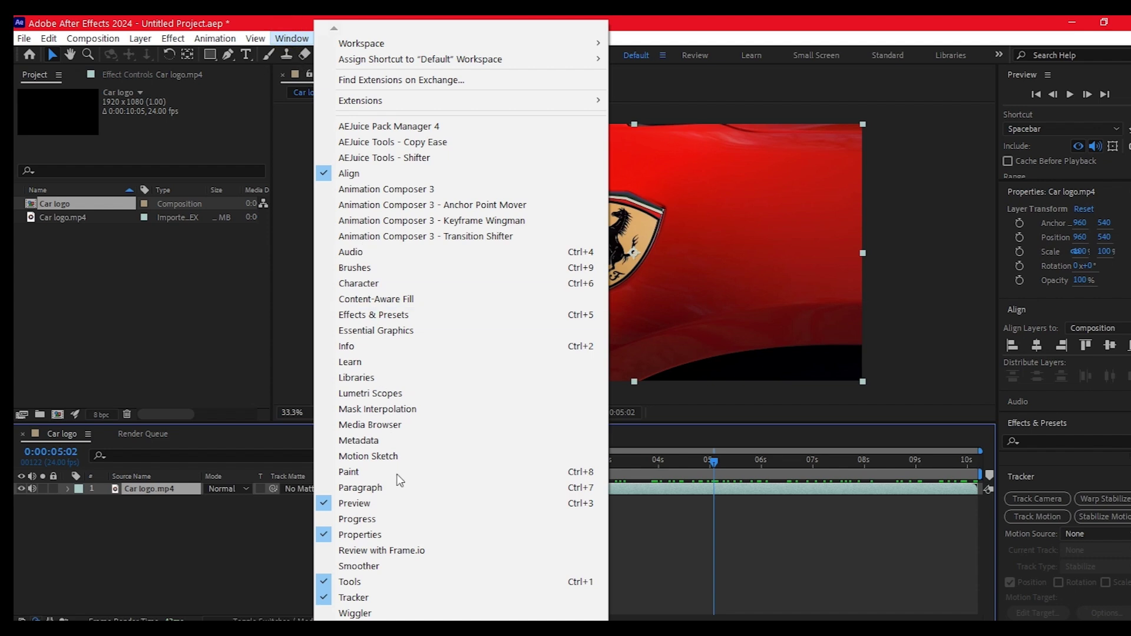
left_click(365, 602)
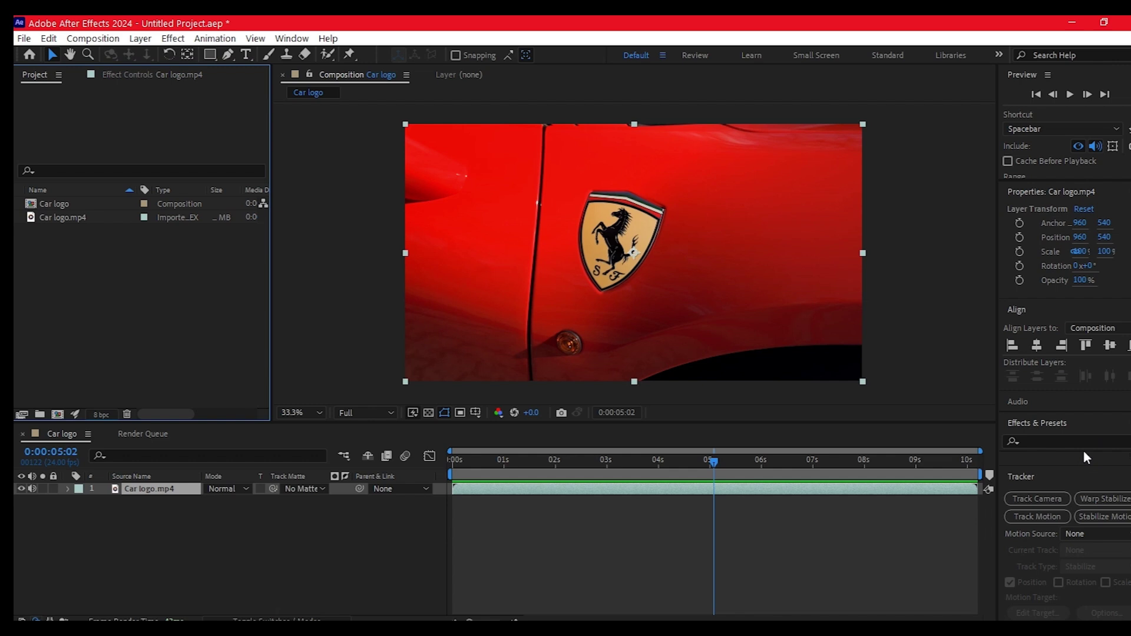
Step: Stabilize the footage with Track Point 1 placed on the horse's tail and analyze it
left_click(1115, 521)
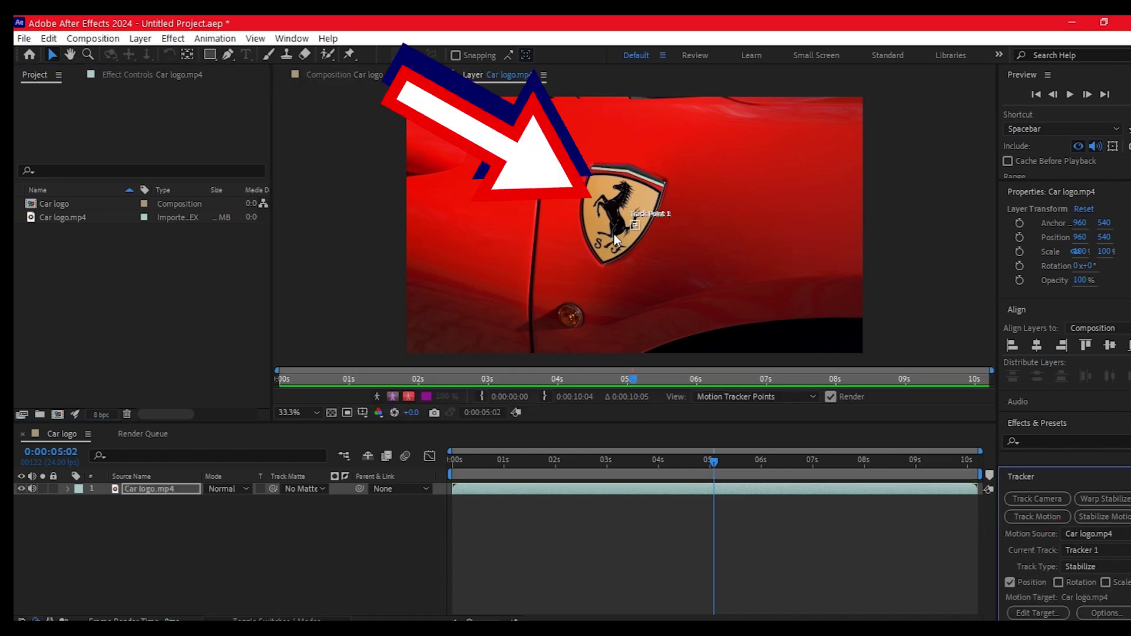
scroll(636, 230, "up", 5)
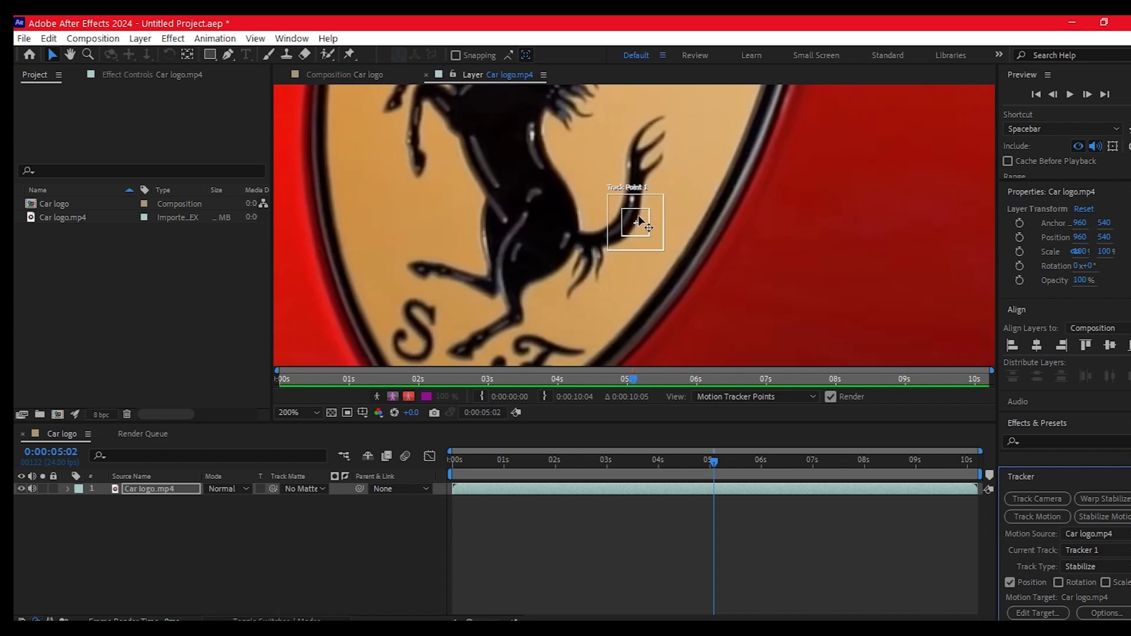
left_click_drag(642, 216, 667, 116)
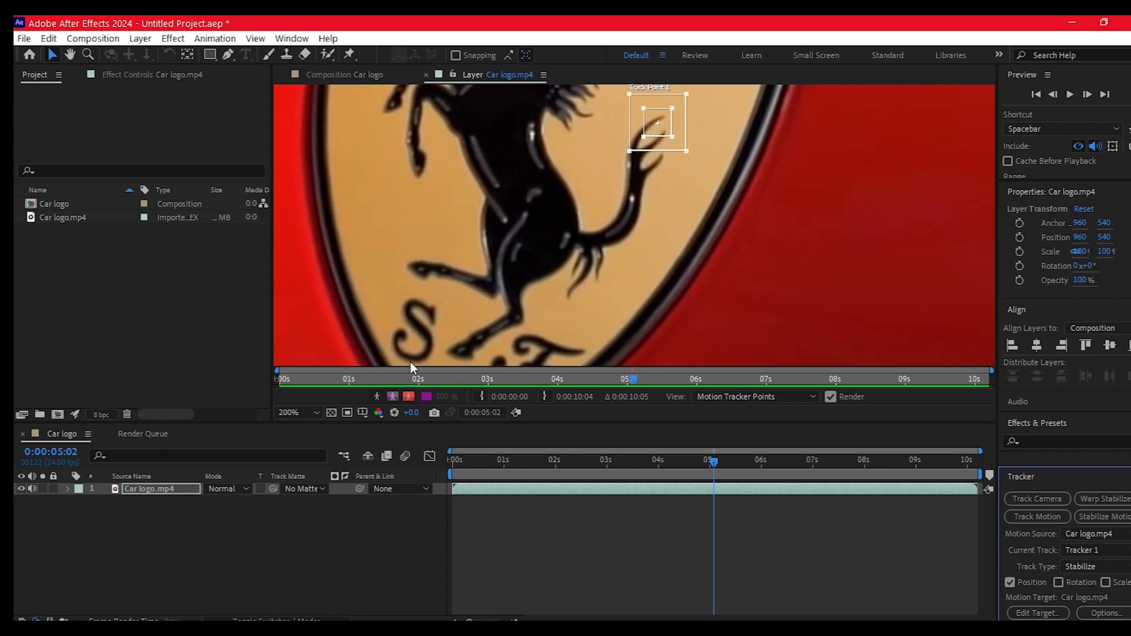
scroll(595, 251, "down", 4)
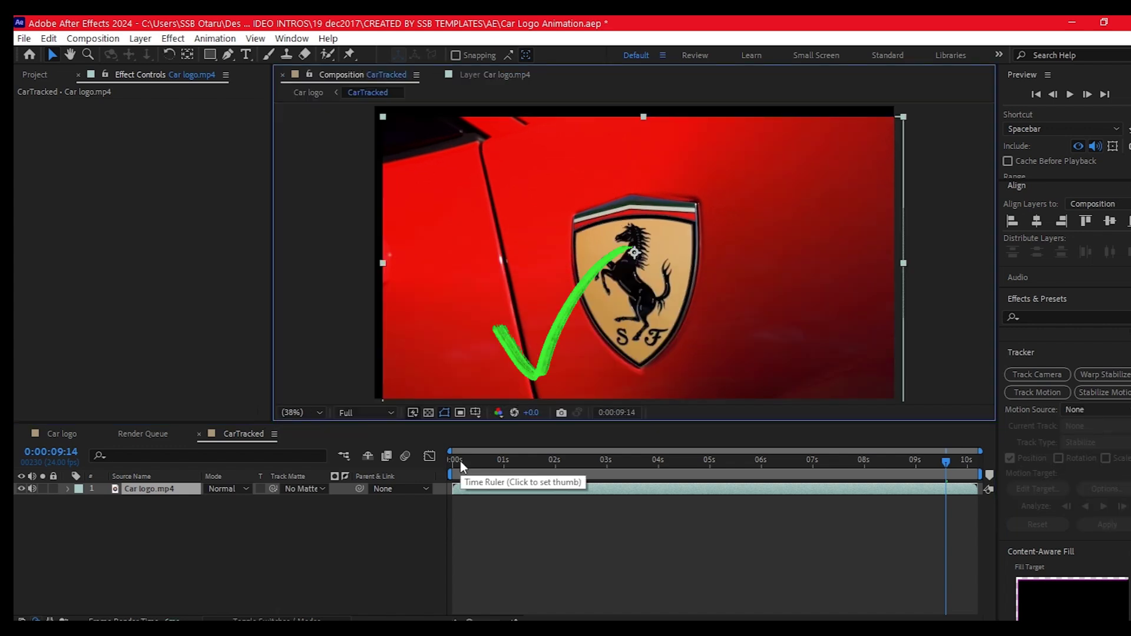
Step: Apply Motion Tile to the stabilized footage with Output Width and Output Height both 200
left_click_drag(460, 461, 917, 471)
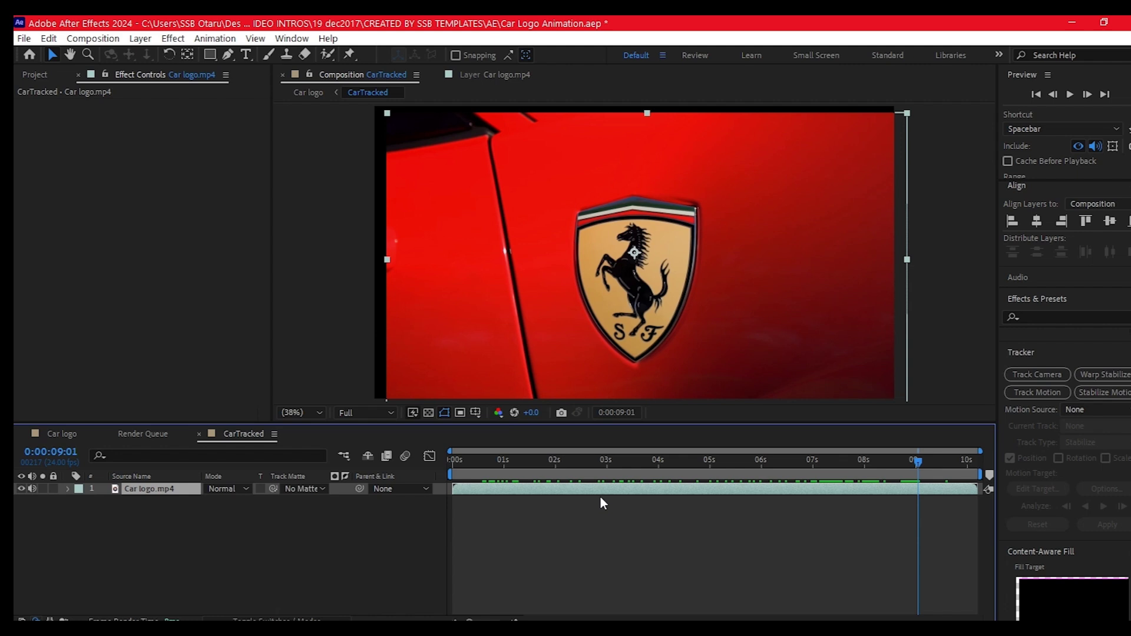
key("ctrl+space")
type("motio")
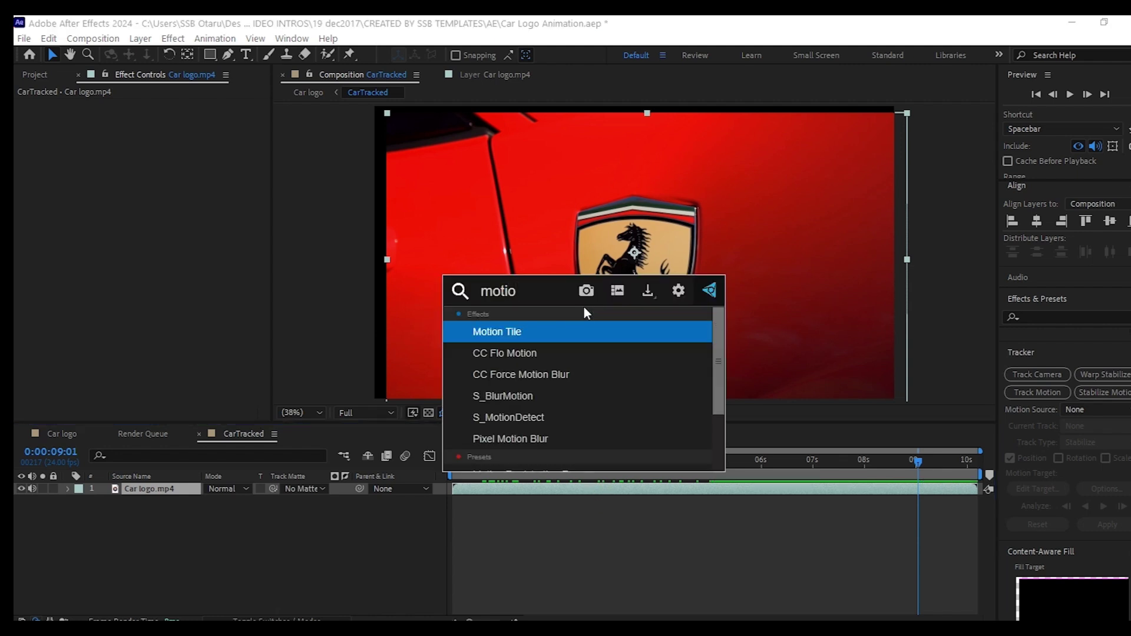
left_click(532, 339)
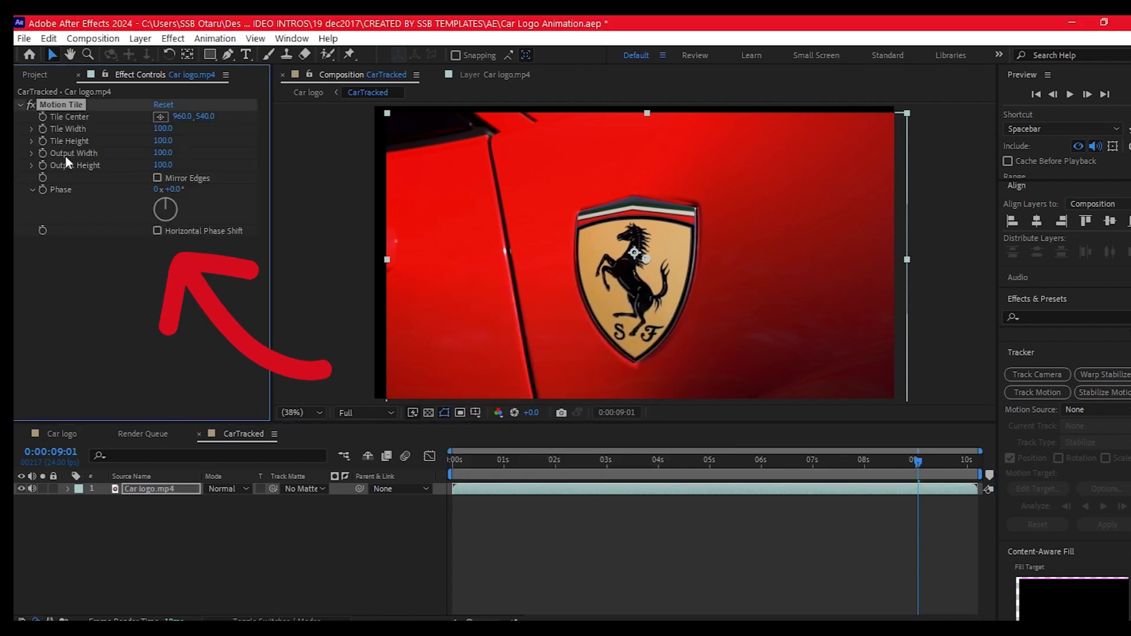
left_click(163, 154)
type("200")
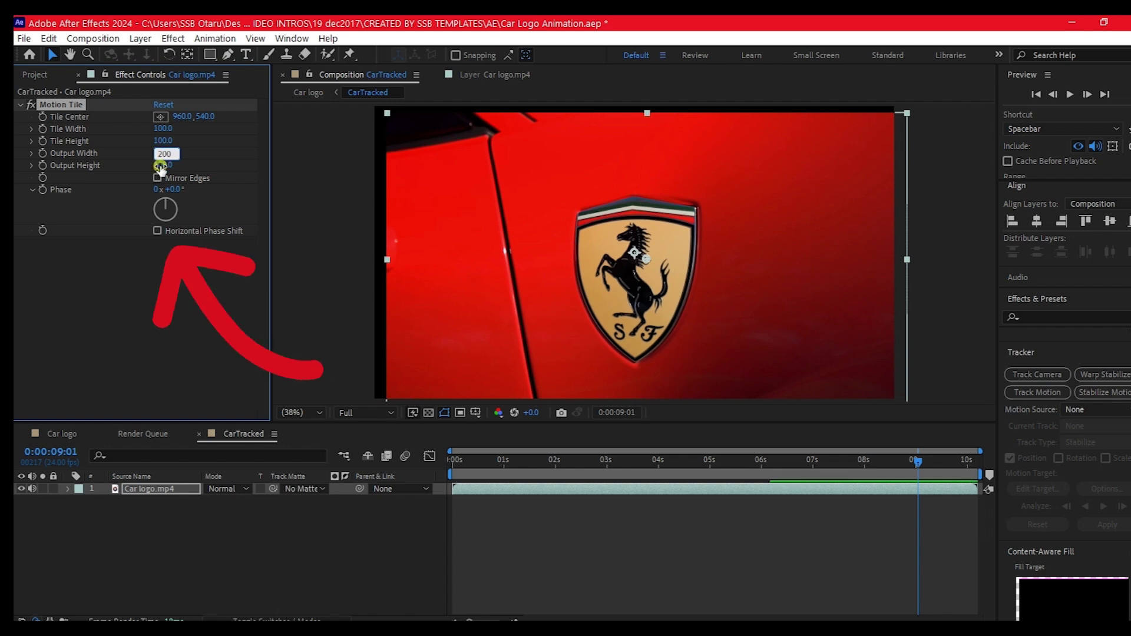
key("Tab")
type("200")
key("Return")
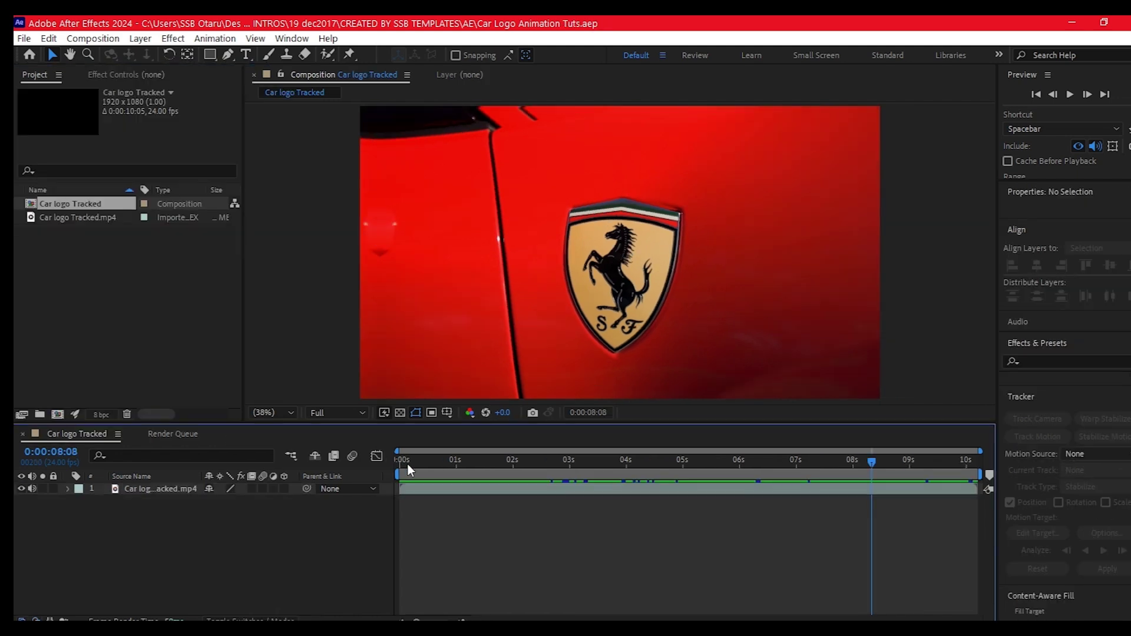
Step: Precompose the footage layer as 'Tracked', moving all attributes into the new composition
left_click_drag(408, 464, 1061, 484)
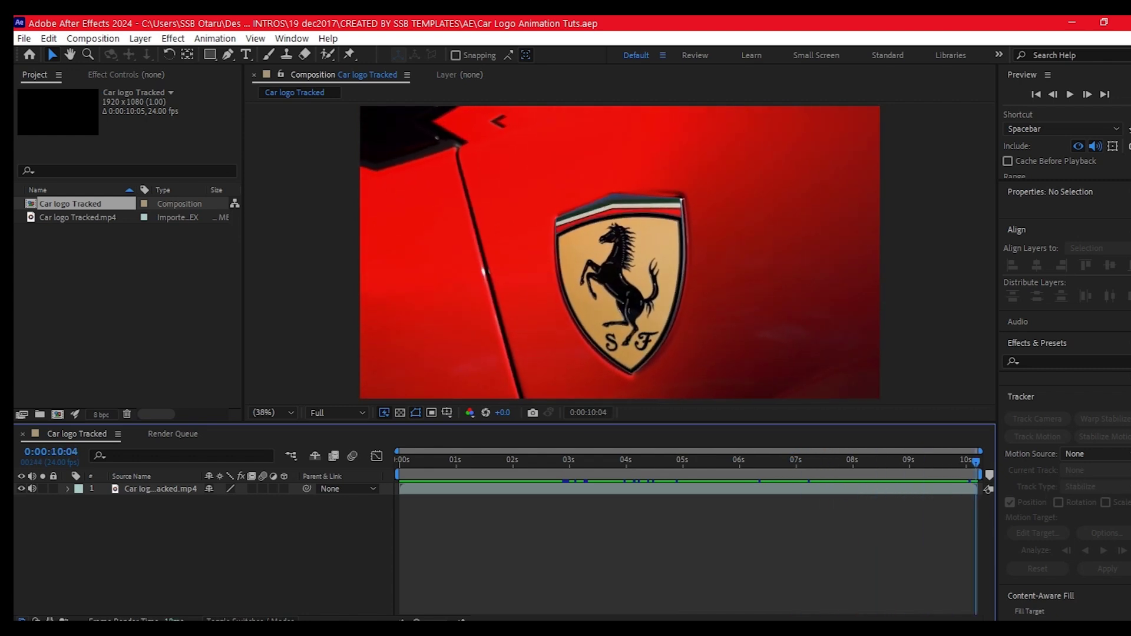
left_click_drag(971, 511, 660, 522)
key("ctrl+shift+c")
left_click(136, 496)
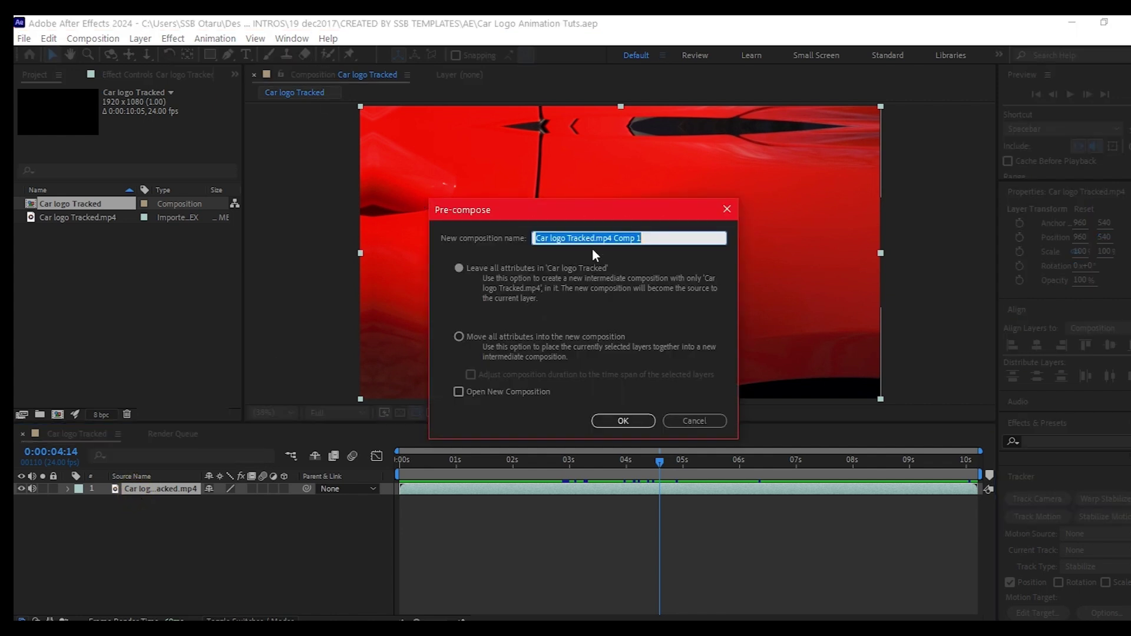
type("Tracked")
left_click(460, 336)
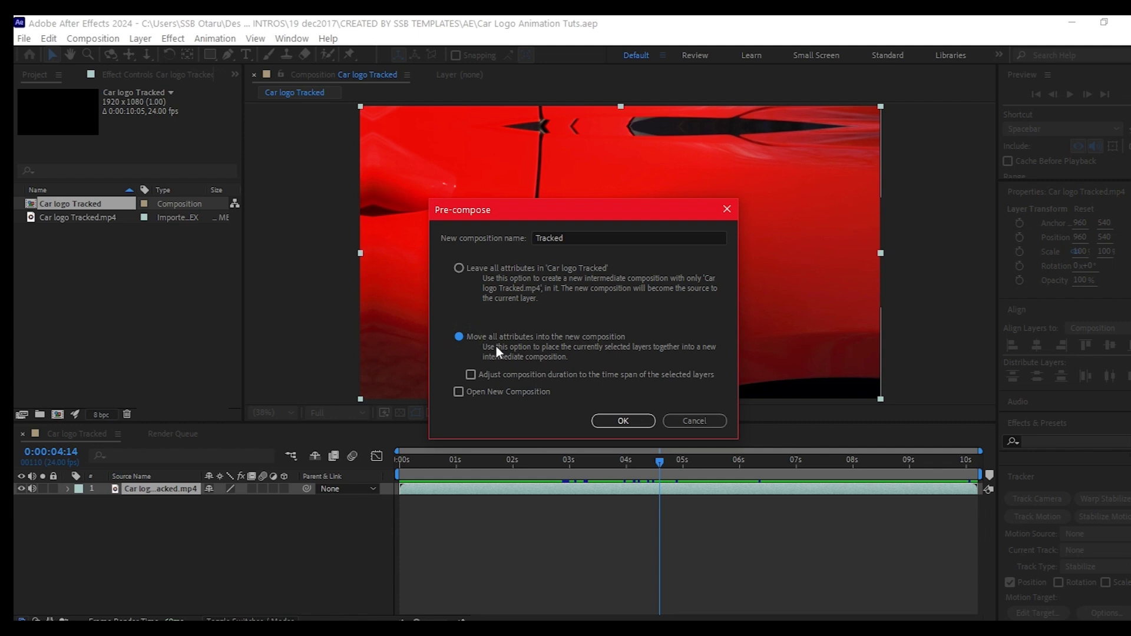
left_click(621, 420)
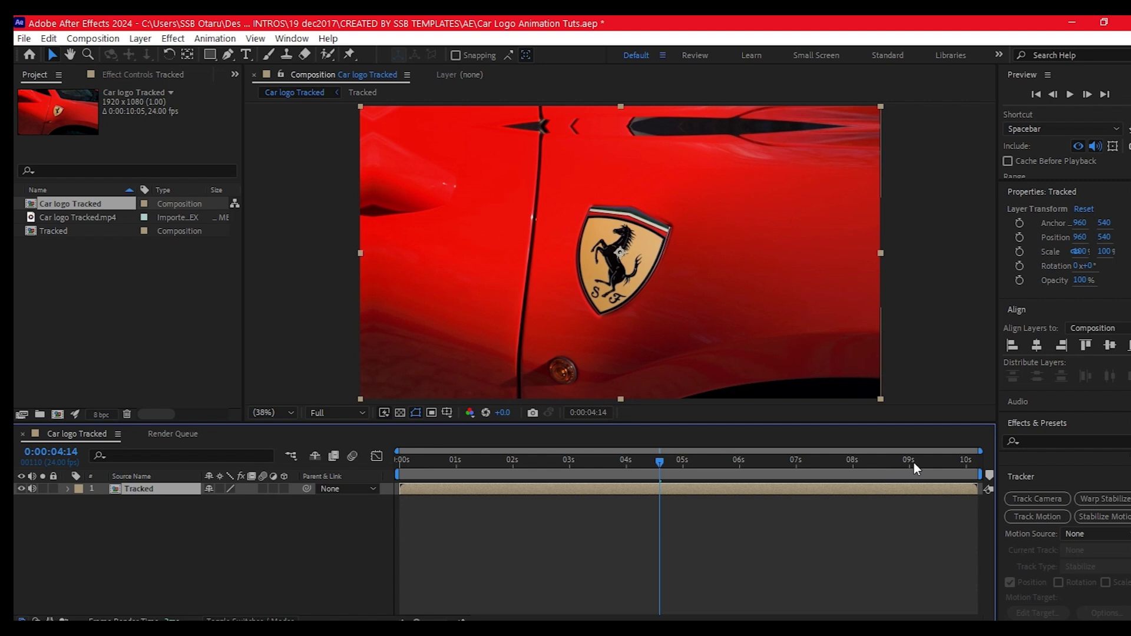
Step: Start a Pen mask with points along the badge's top edge to its top corner
left_click_drag(913, 461, 1000, 457)
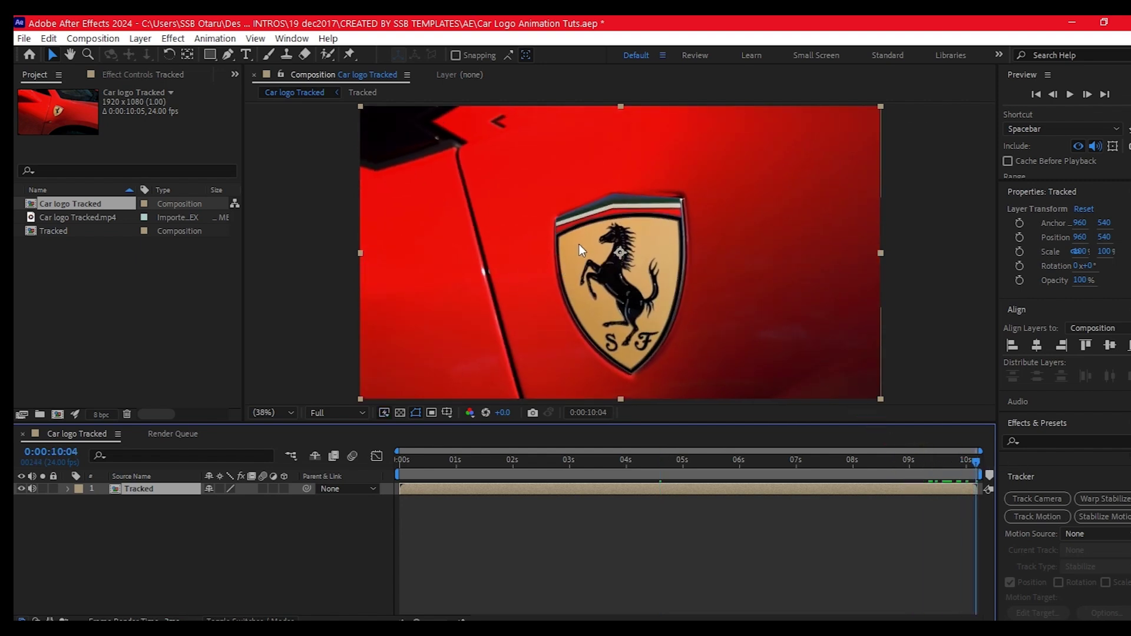
left_click(227, 55)
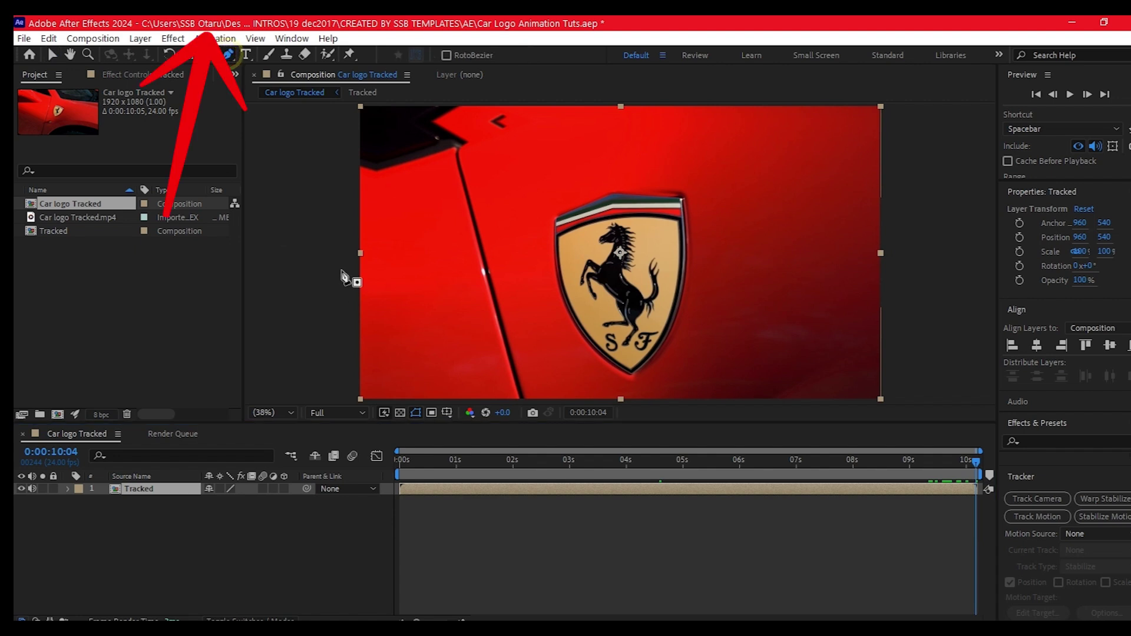
scroll(555, 151, "up", 3)
left_click(516, 215)
left_click(576, 193)
left_click(598, 186)
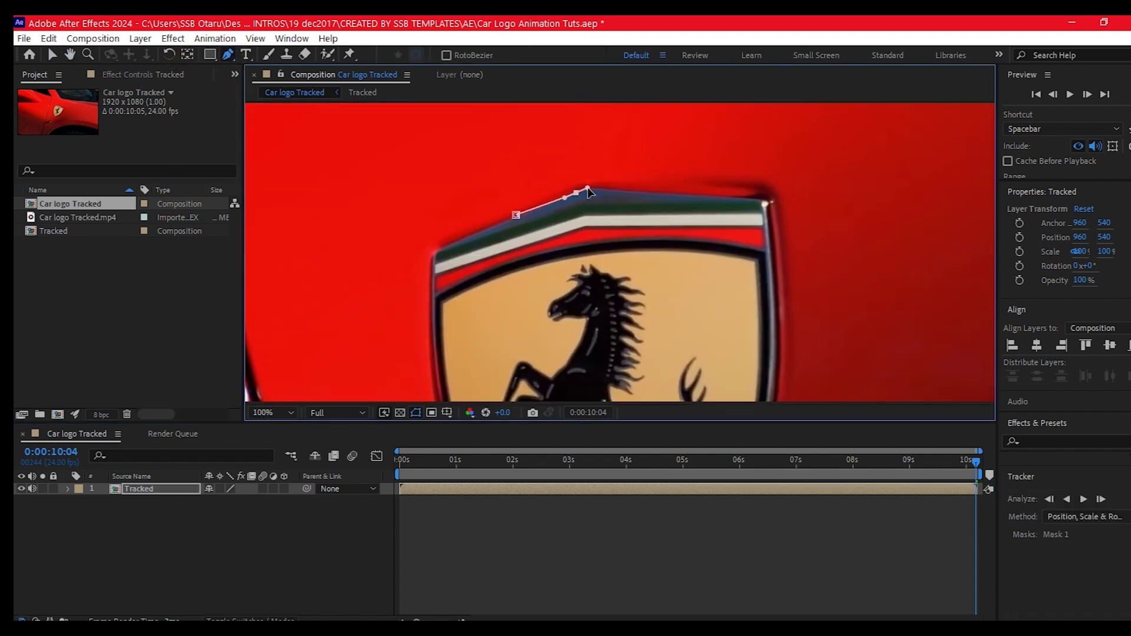
left_click(626, 191)
left_click(655, 194)
left_click(760, 203)
Step: Continue the mask down the badge's right edge to a curved point at the bottom tip
scroll(759, 203, "up", 1)
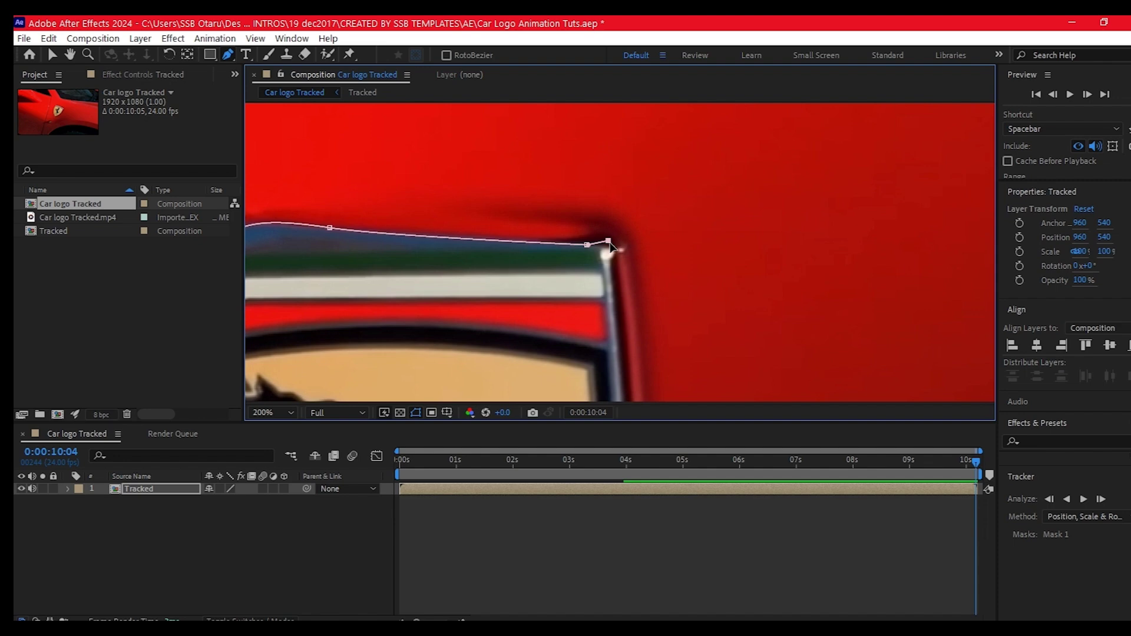
left_click(618, 281)
left_click_drag(611, 322, 588, 256)
scroll(589, 256, "down", 1)
left_click(618, 336)
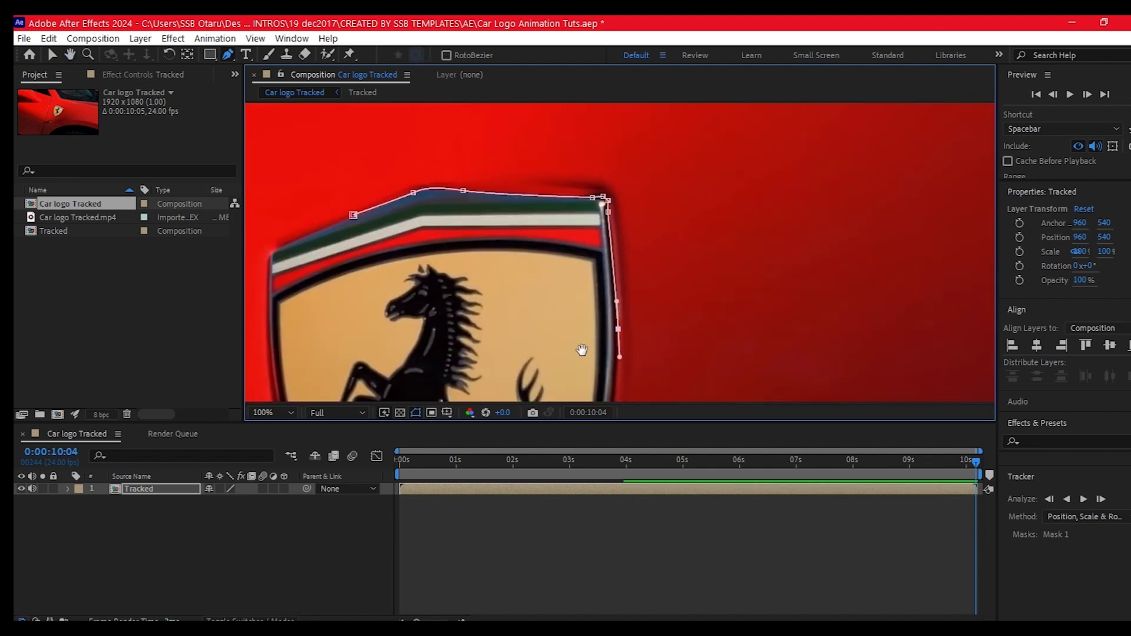
scroll(606, 353, "down", 3)
left_click(610, 348)
scroll(609, 349, "down", 1)
left_click(569, 374)
scroll(518, 397, "down", 1)
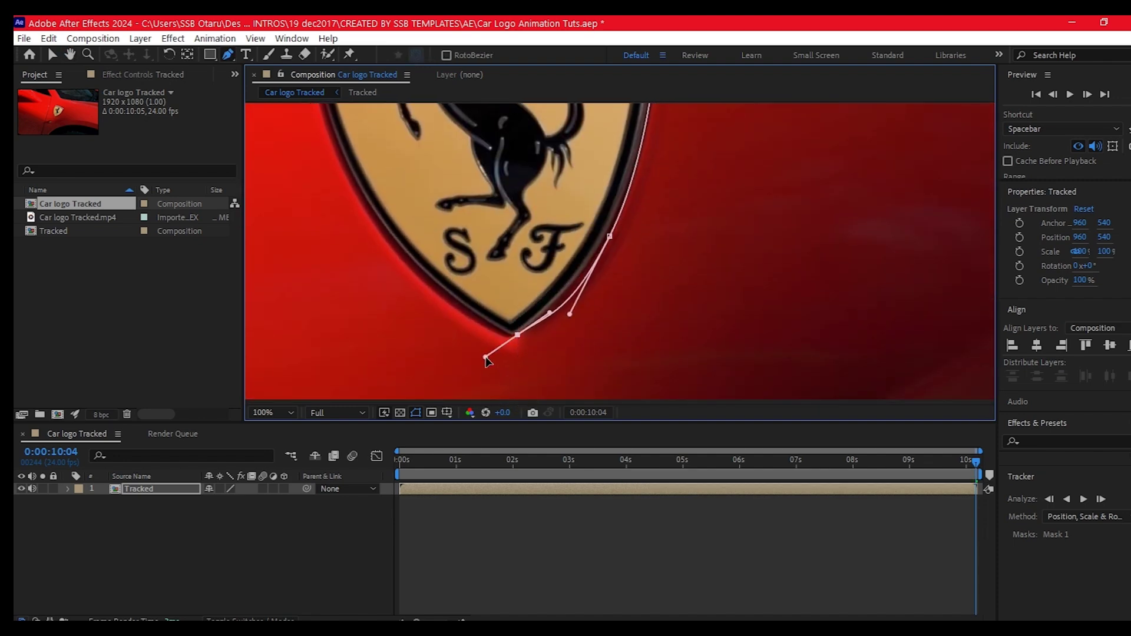
left_click_drag(510, 340, 489, 331)
Step: Run the mask up the badge's left edge, close it at the first point, and adjust a Bezier handle
left_click(352, 143)
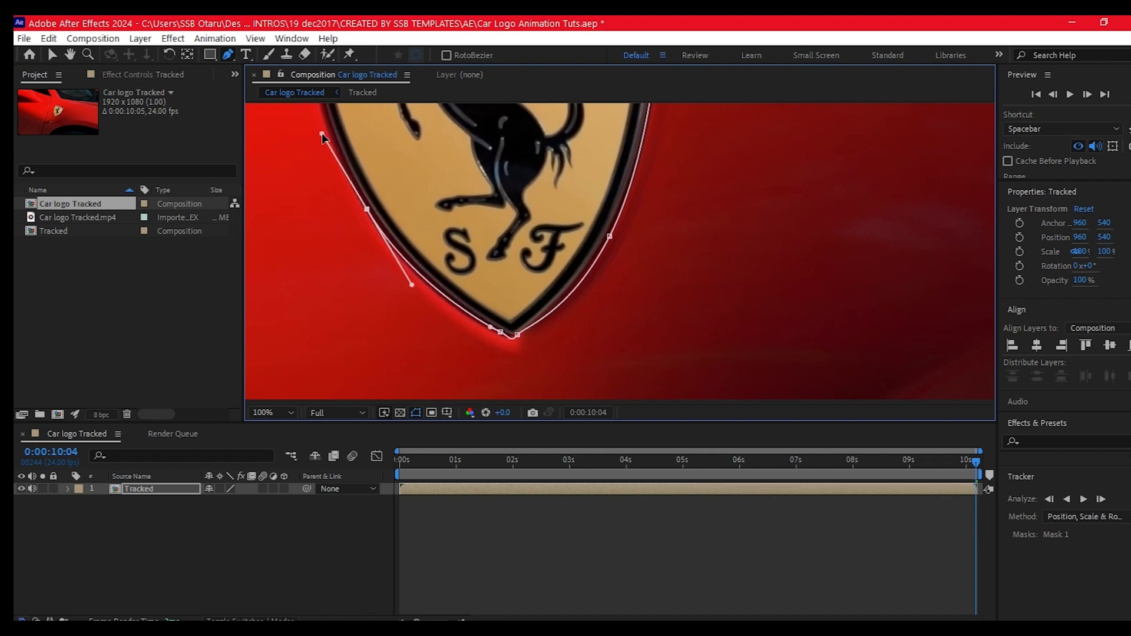
scroll(319, 177, "up", 4)
scroll(340, 172, "up", 2)
left_click(332, 268)
scroll(332, 268, "down", 2)
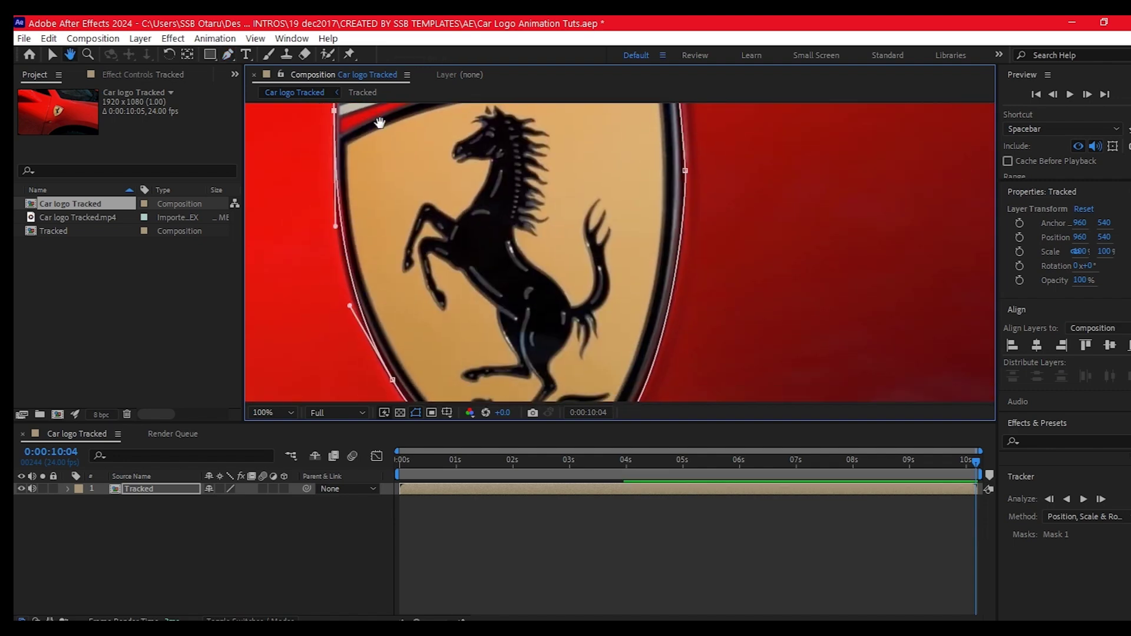
scroll(332, 268, "up", 2)
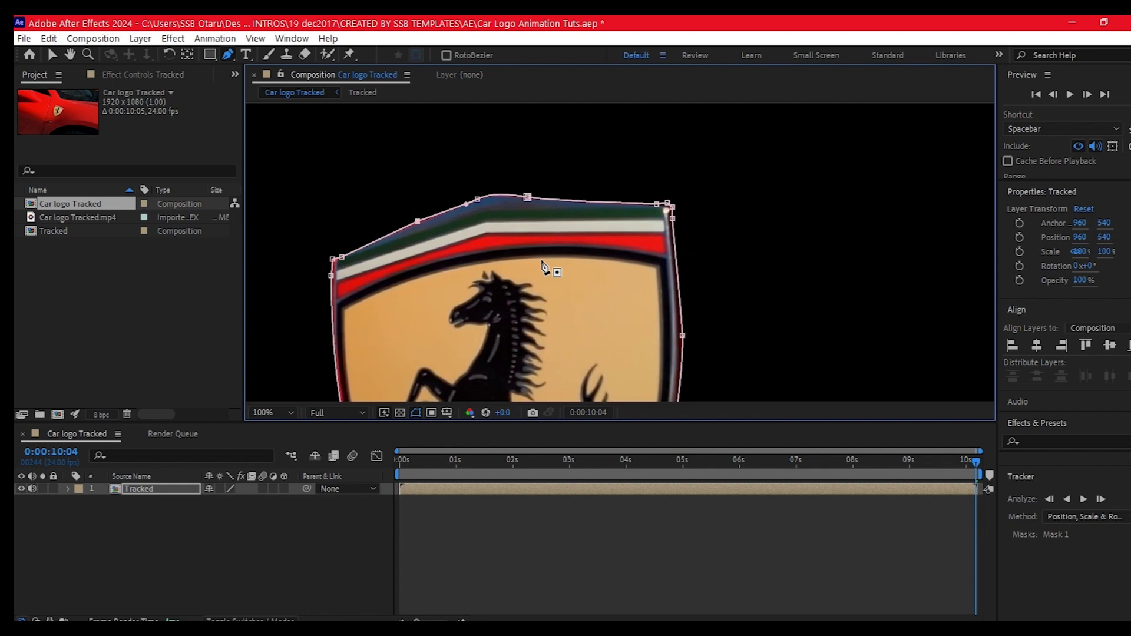
scroll(546, 265, "down", 5)
left_click_drag(639, 277, 604, 347)
Step: Set the viewer magnification to Fit and deselect the masked layer
left_click(272, 412)
left_click(277, 158)
left_click(472, 532)
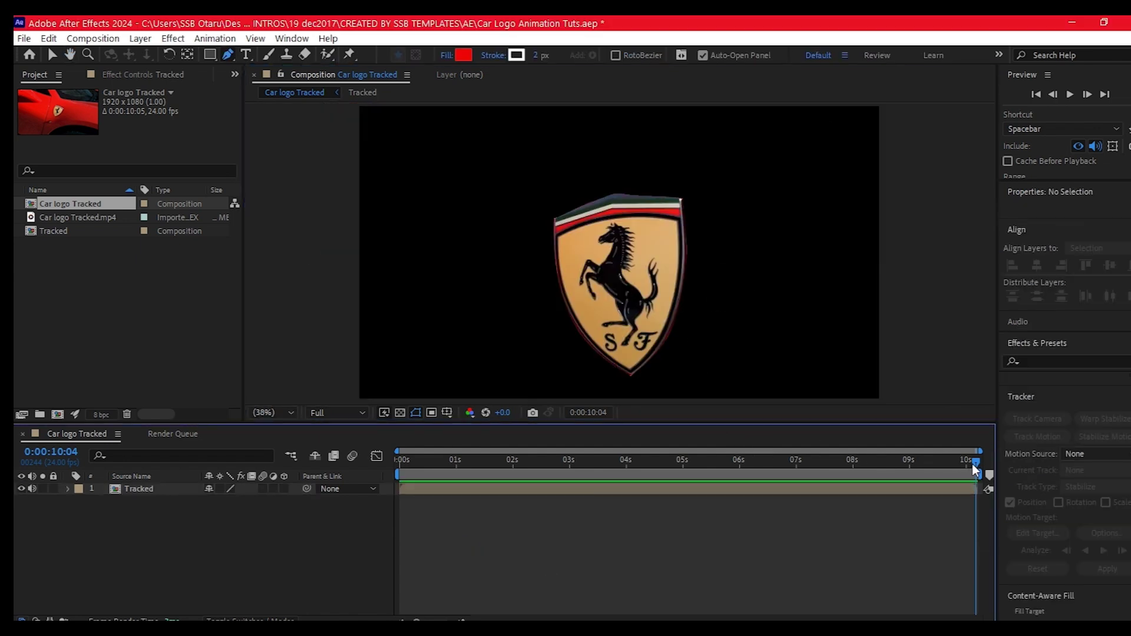
Step: Scrub across the 10-second clip to confirm only the masked badge shows against black
mouse_move(975, 468)
left_mouse_down()
mouse_move(777, 469)
mouse_move(956, 464)
mouse_move(973, 452)
left_mouse_up()
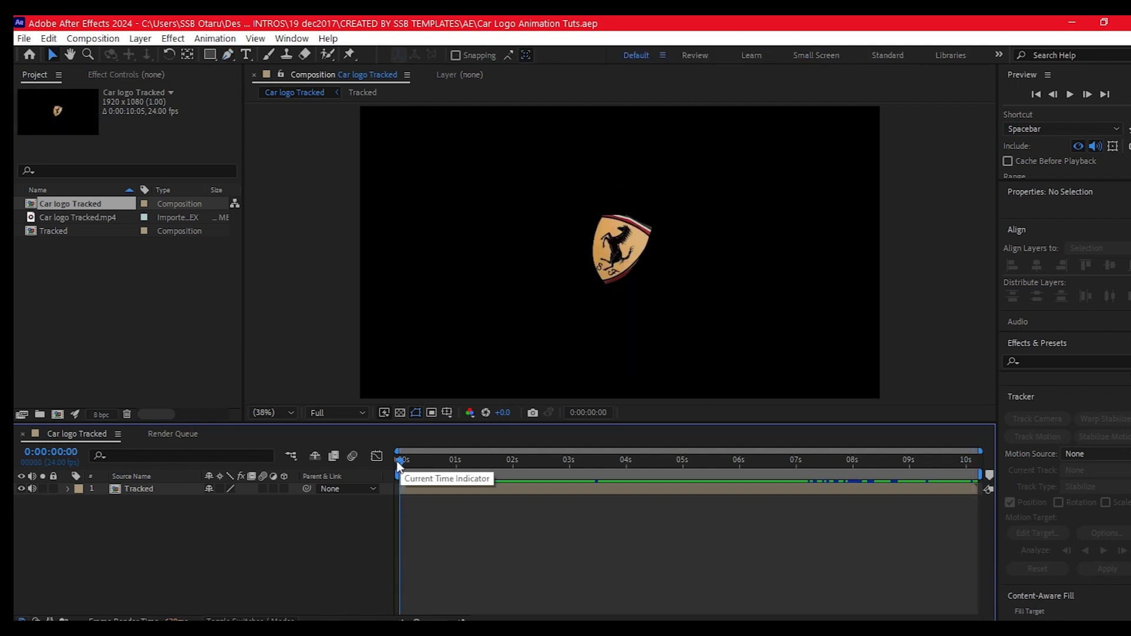
left_click_drag(400, 464, 842, 522)
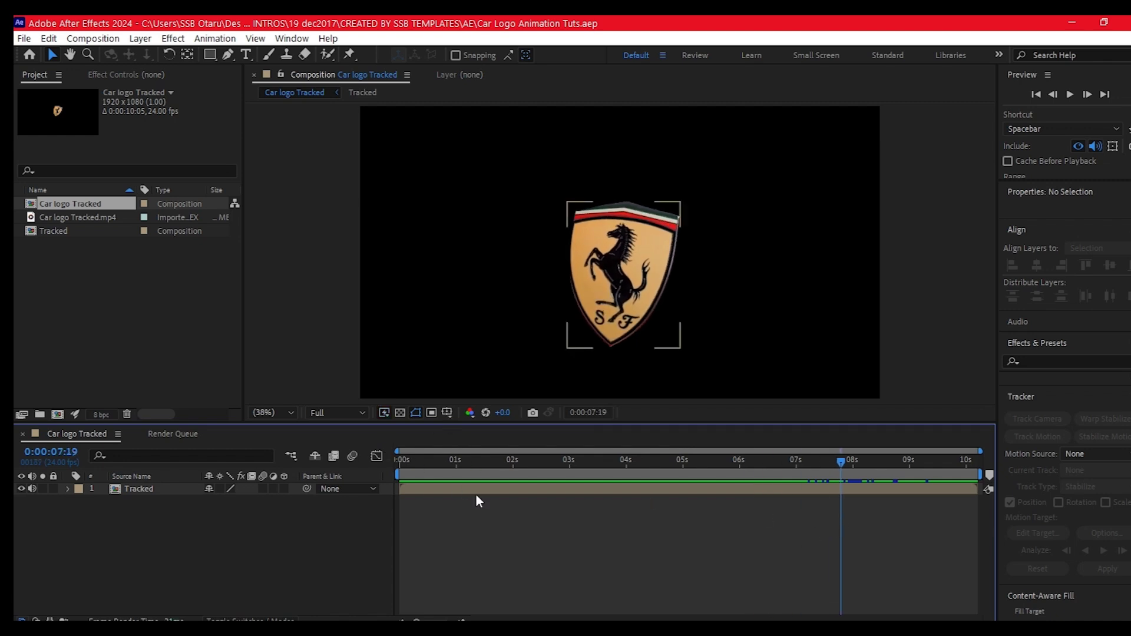
Step: Duplicate the Tracked layer and set the lower copy's Mask 1 mode to Subtract
left_click(129, 488)
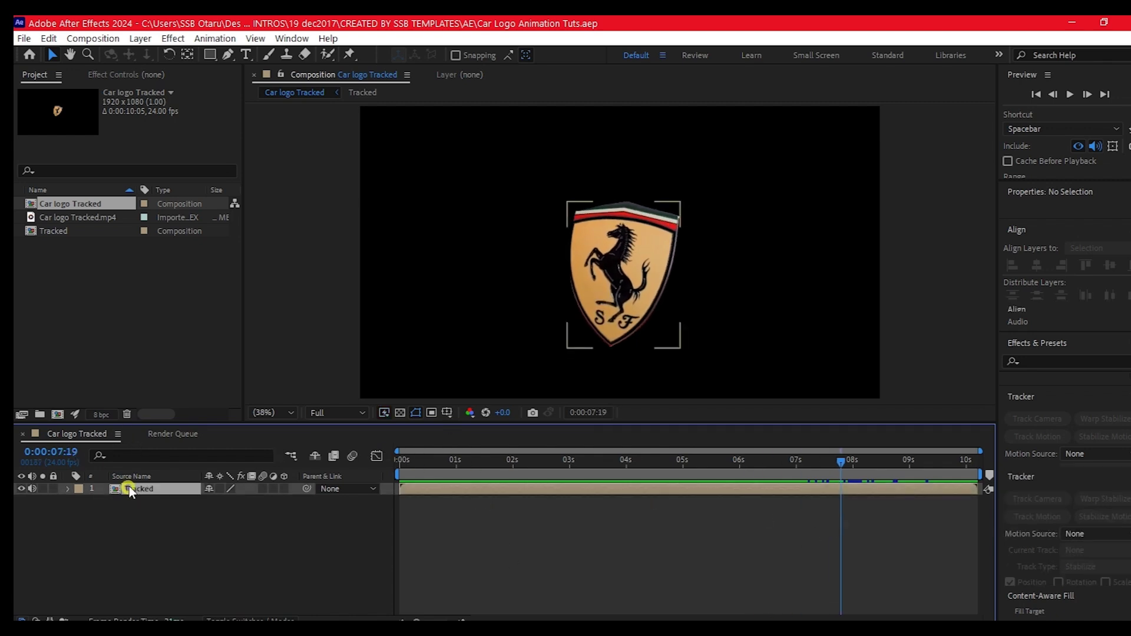
key("ctrl+d")
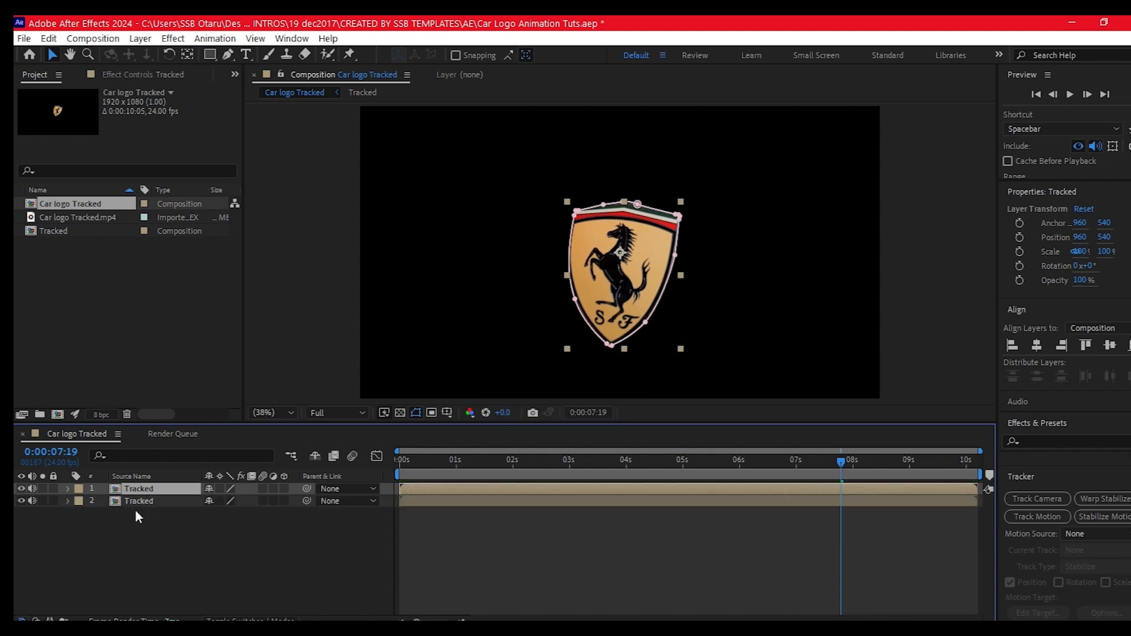
left_click(146, 499)
key("m")
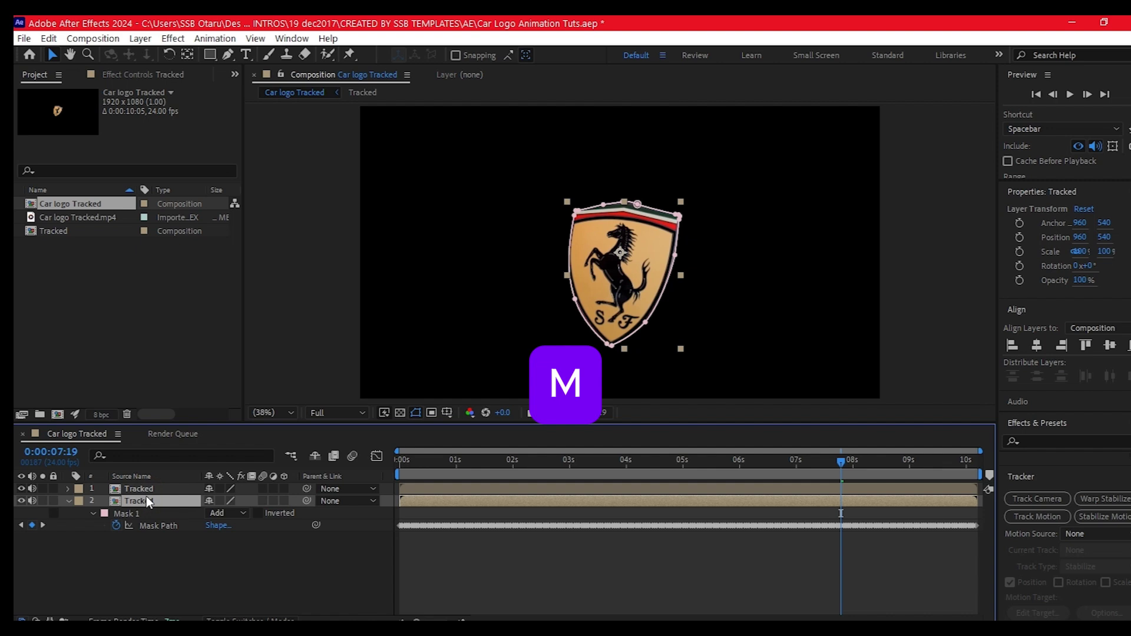
left_click(227, 513)
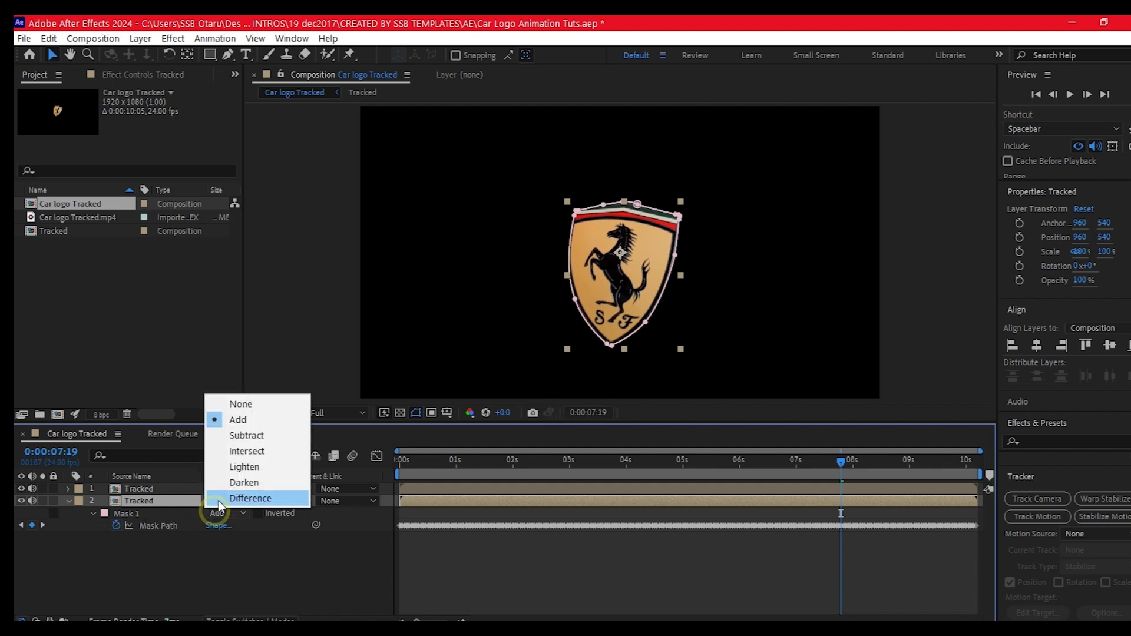
left_click(247, 435)
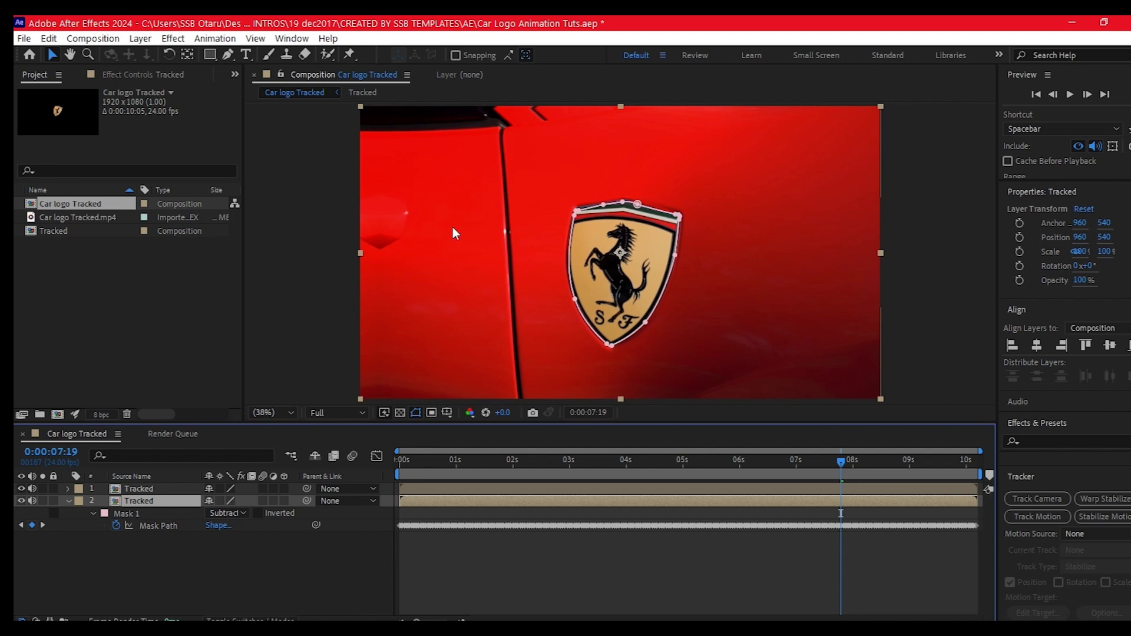
Step: Make the top Tracked layer 3D and set starting Scale and Y Rotation keyframes at 0:00:03:00
left_click(143, 491)
left_click(285, 489)
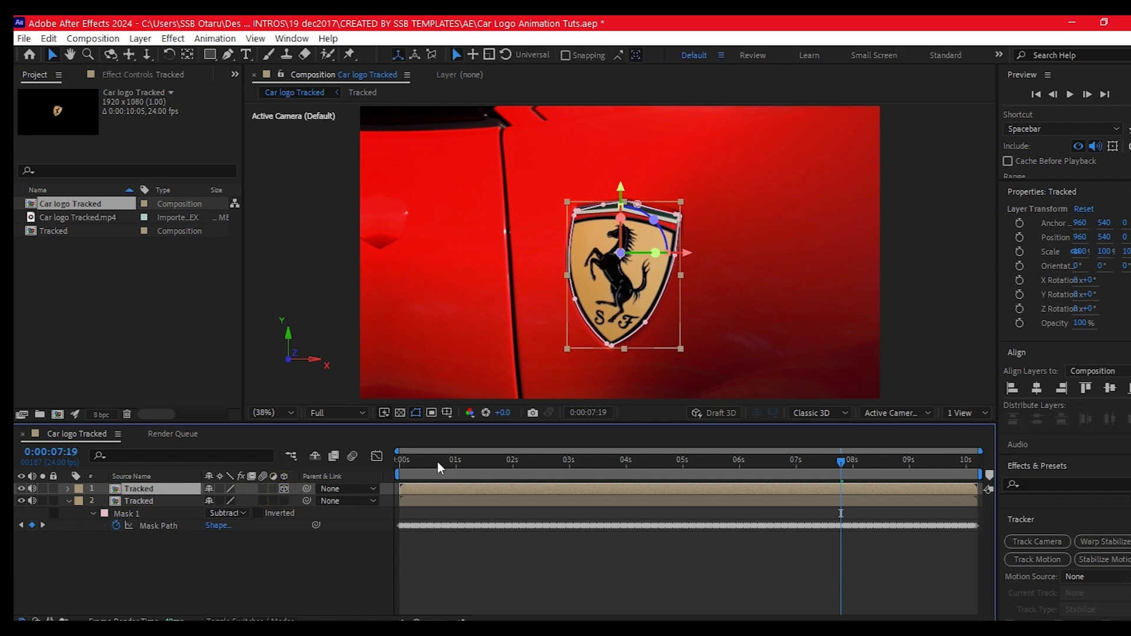
left_click_drag(437, 461, 570, 464)
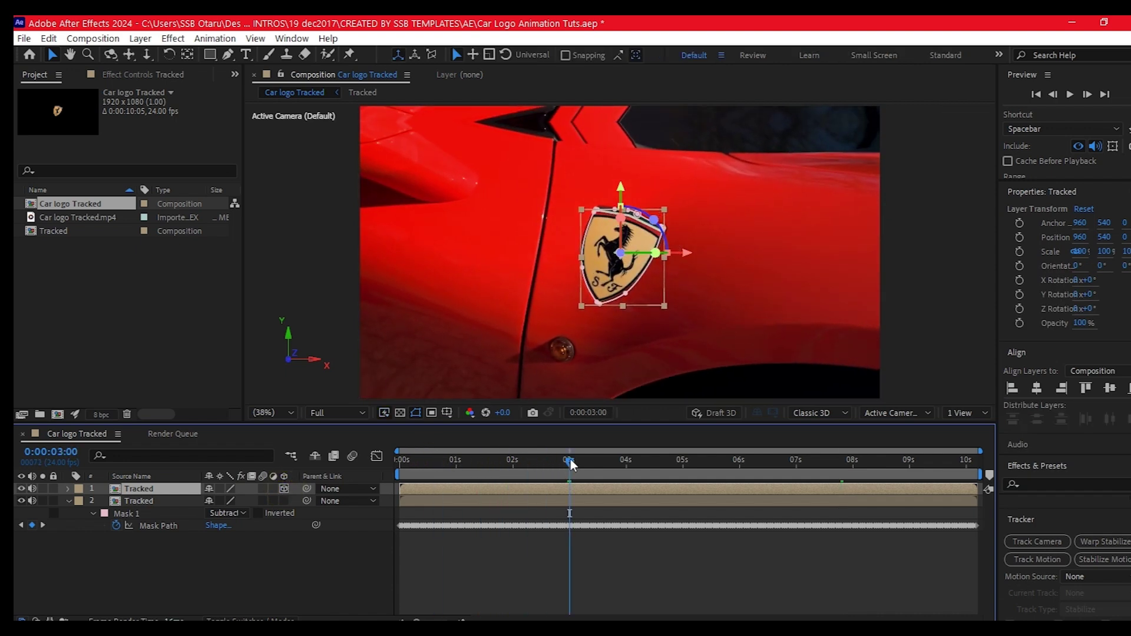
key("s")
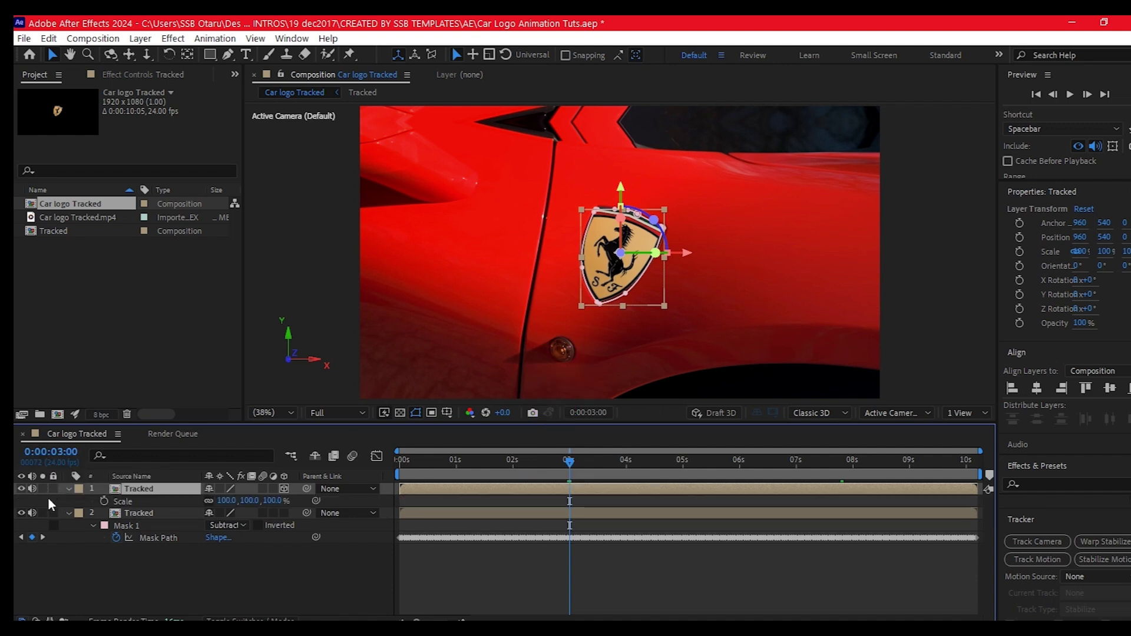
left_click(105, 500)
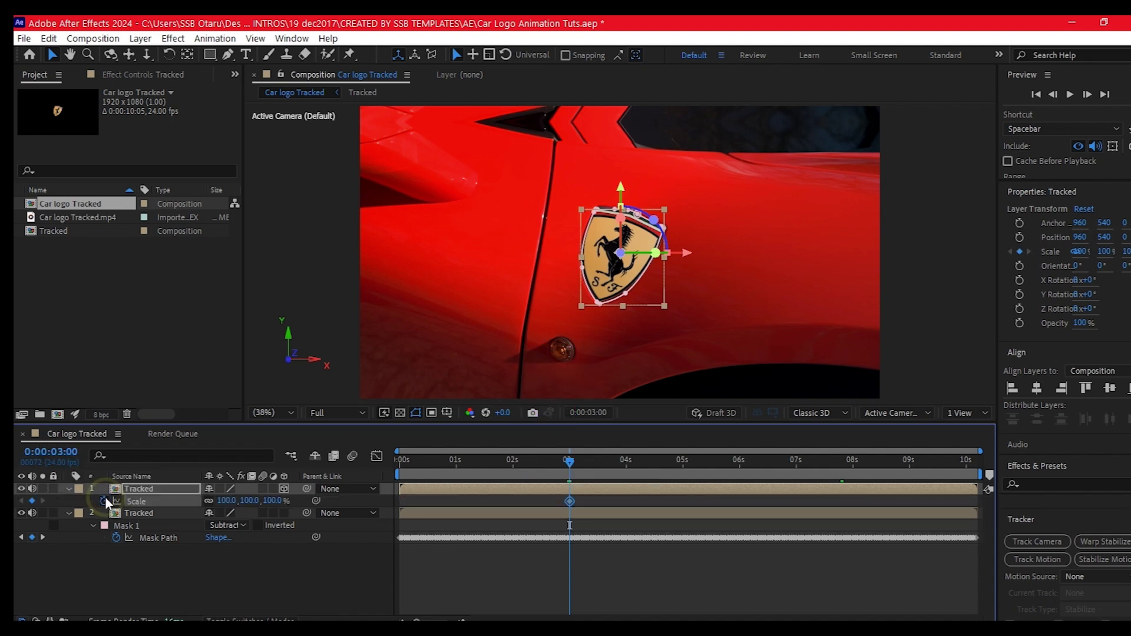
key("ctrl+shift+r")
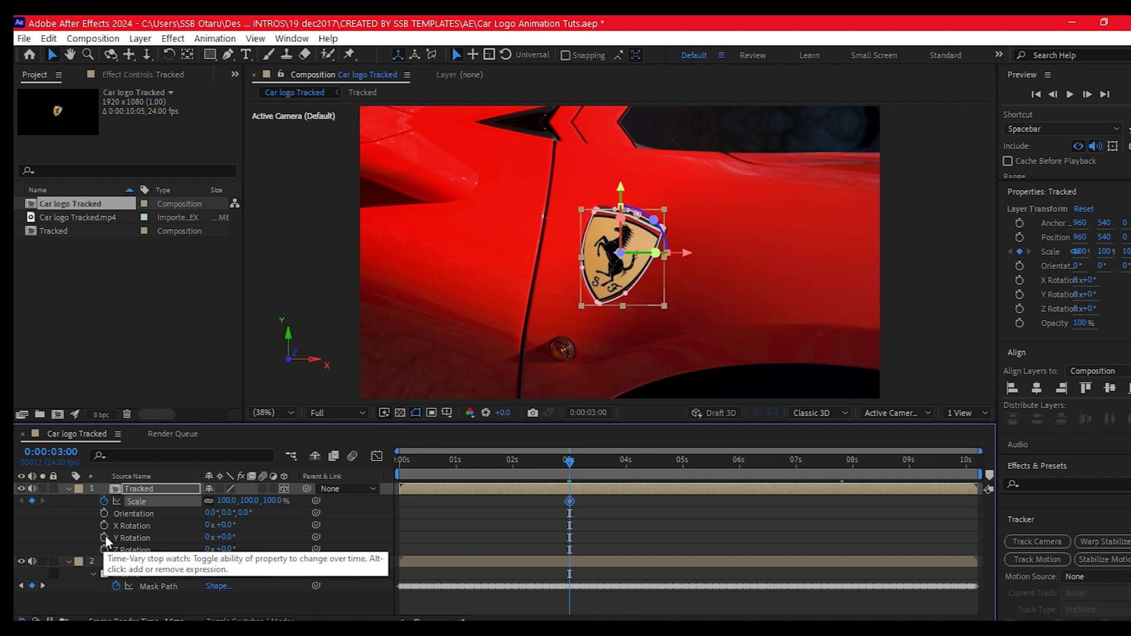
left_click(103, 537)
key("u")
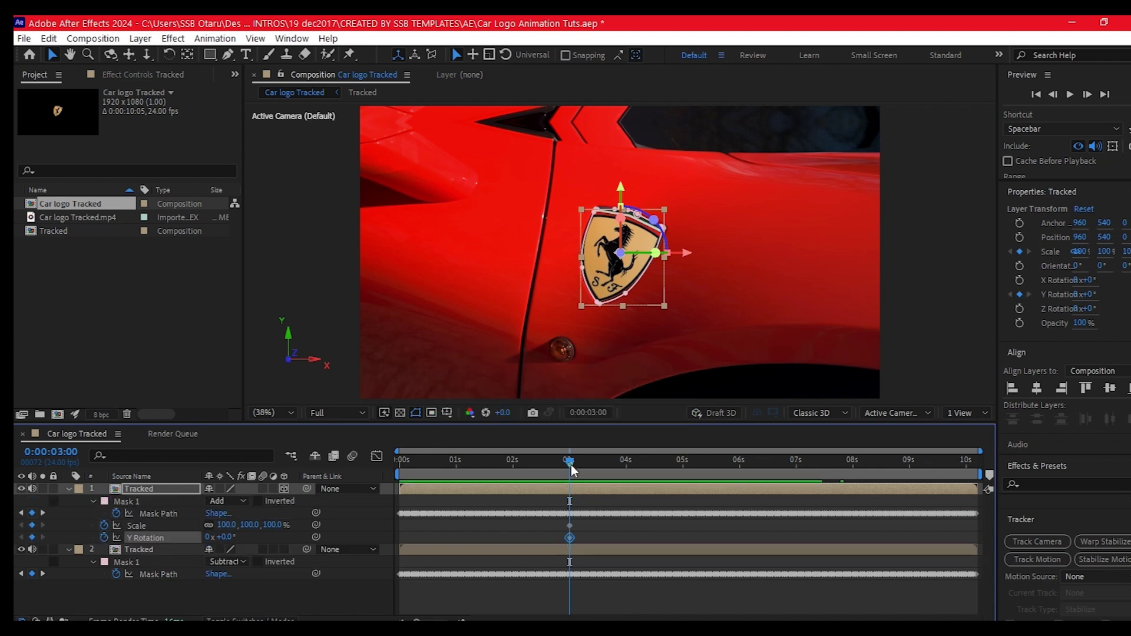
Step: At 0:00:03:15, set Scale to 181% and Y Rotation to one full turn (360)
left_click_drag(571, 465, 606, 468)
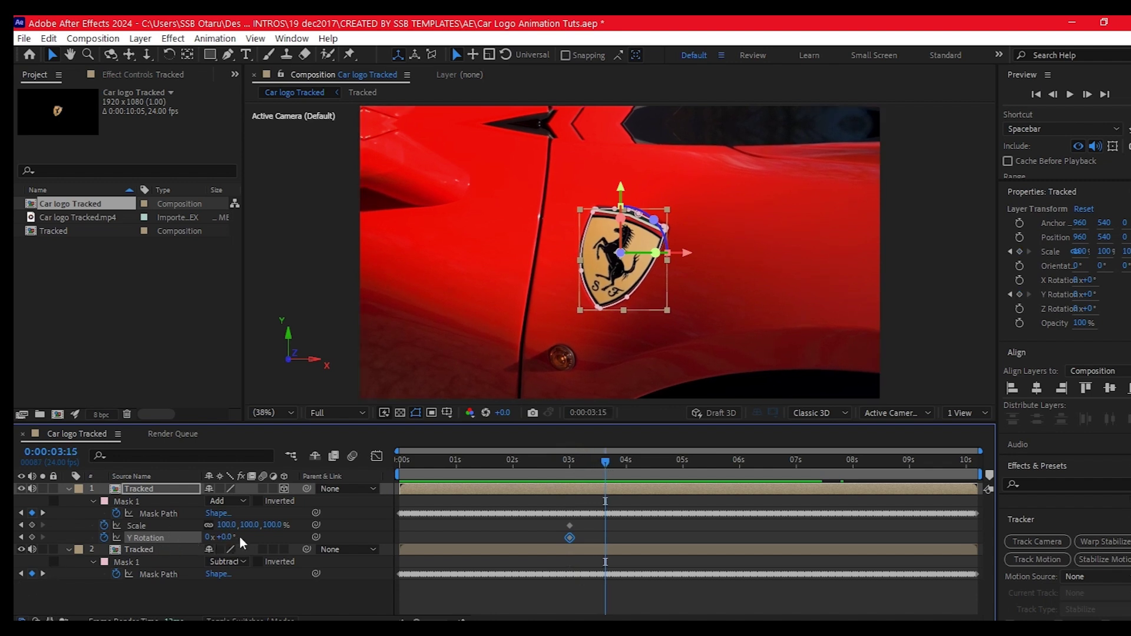
mouse_move(227, 524)
left_mouse_down()
mouse_move(265, 526)
mouse_move(210, 537)
left_mouse_up()
left_click(210, 537)
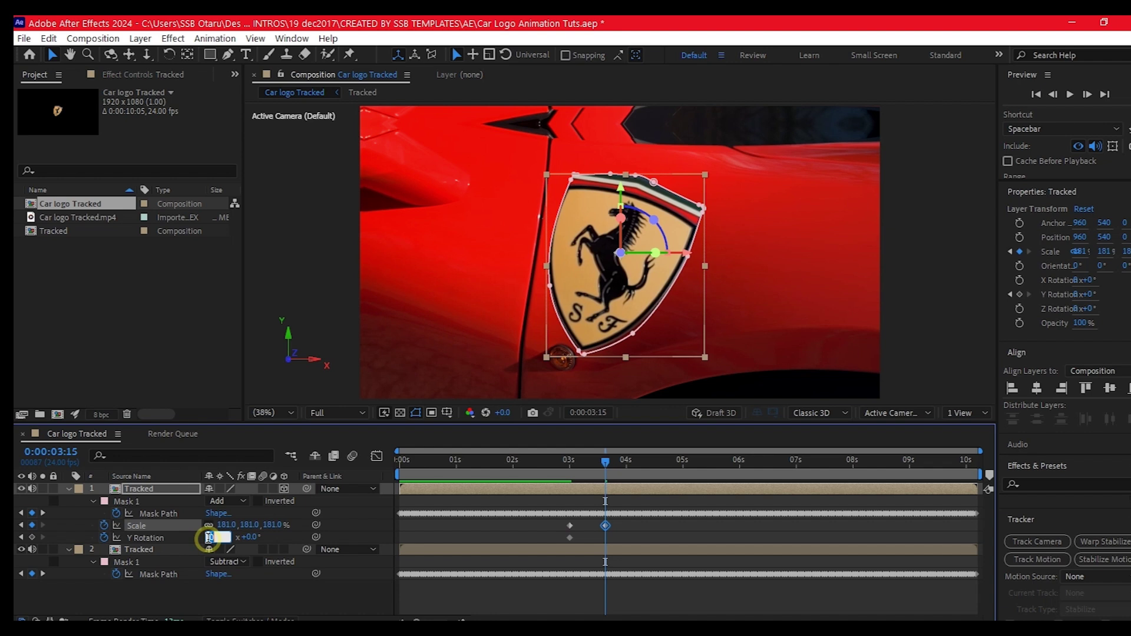
type("360")
key("Return")
left_click_drag(556, 458, 692, 468)
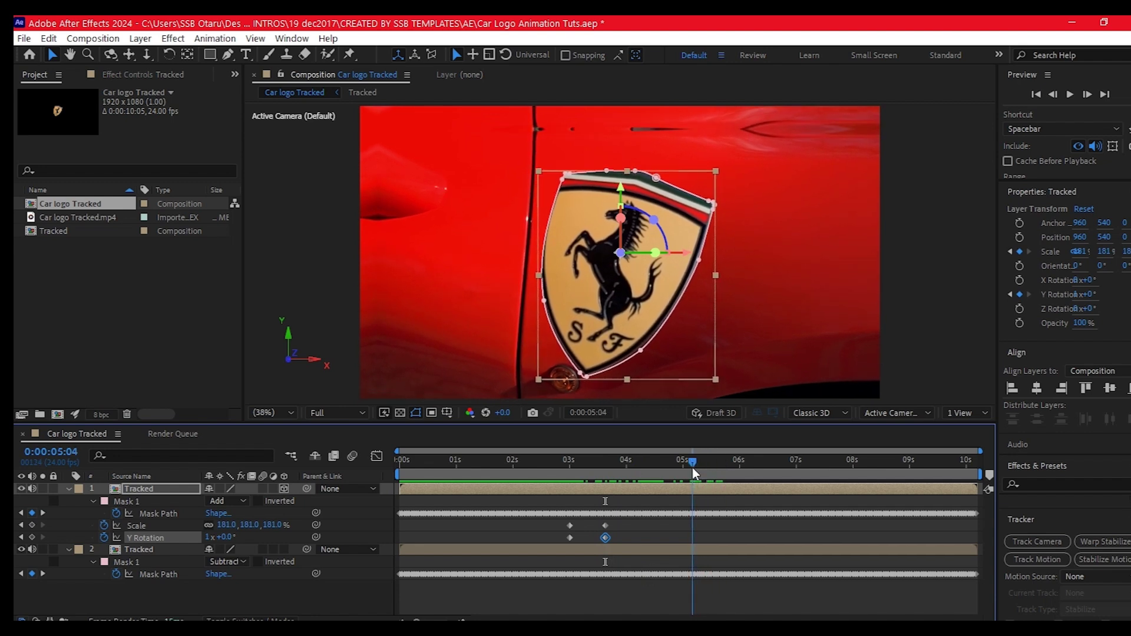
Step: Paste return keyframes back to 100% and 0x, then Easy Ease all Scale and Y Rotation keyframes
left_click(628, 525)
key("ctrl+v")
left_click_drag(770, 528, 529, 539)
key("F9")
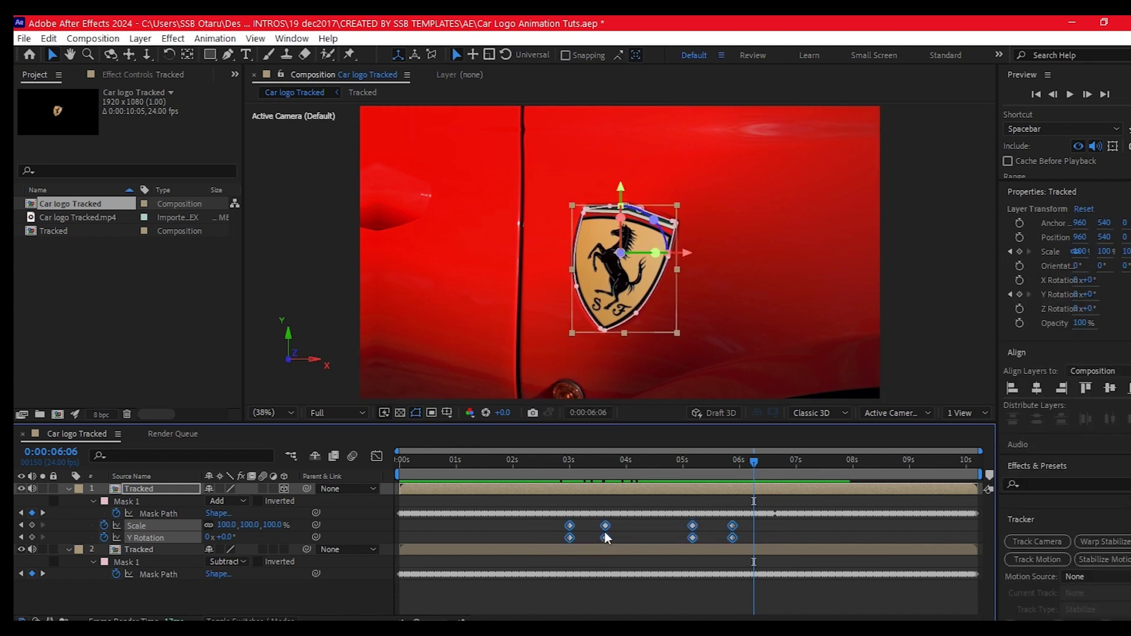
left_click_drag(566, 462, 593, 491)
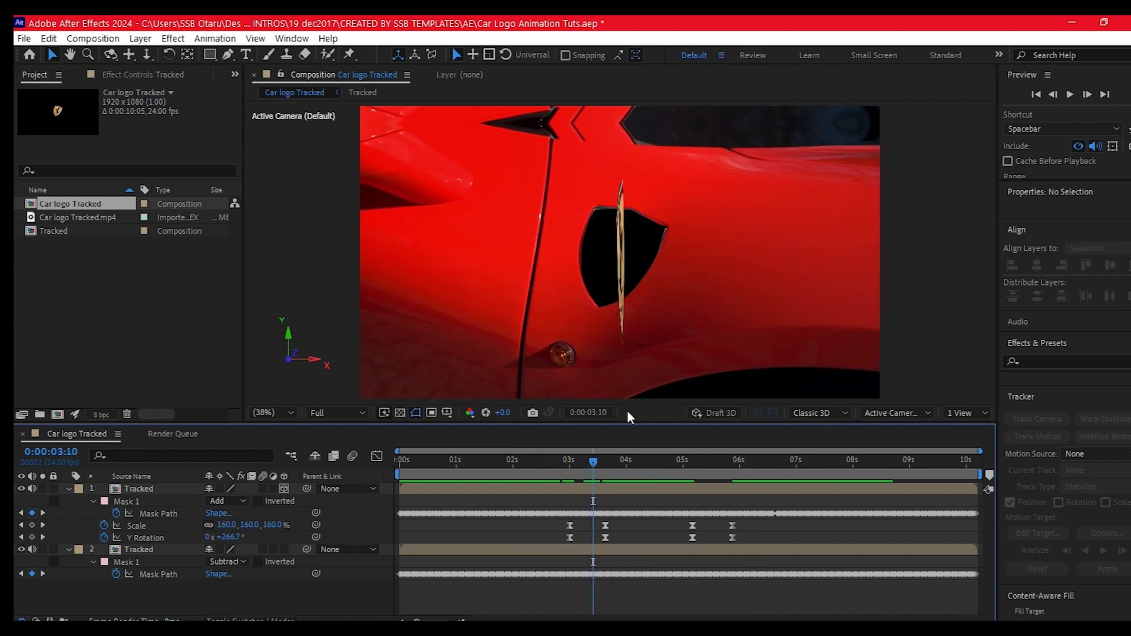
Step: Add a new solid layer, Red Solid 1, with its default settings
right_click(188, 601)
mouse_move(241, 427)
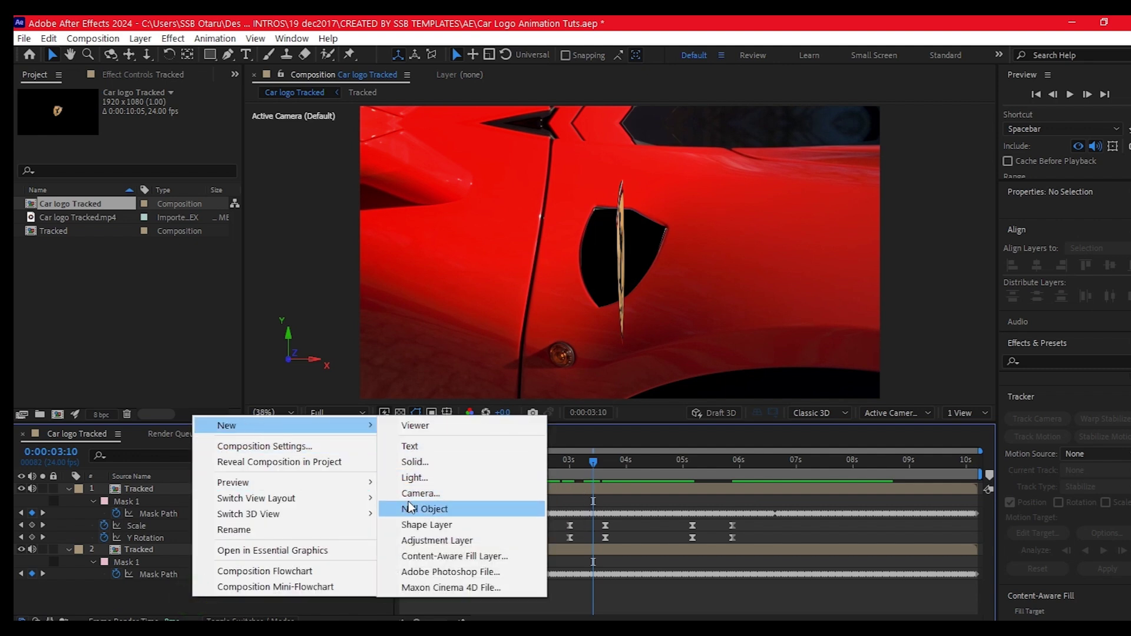
left_click(420, 462)
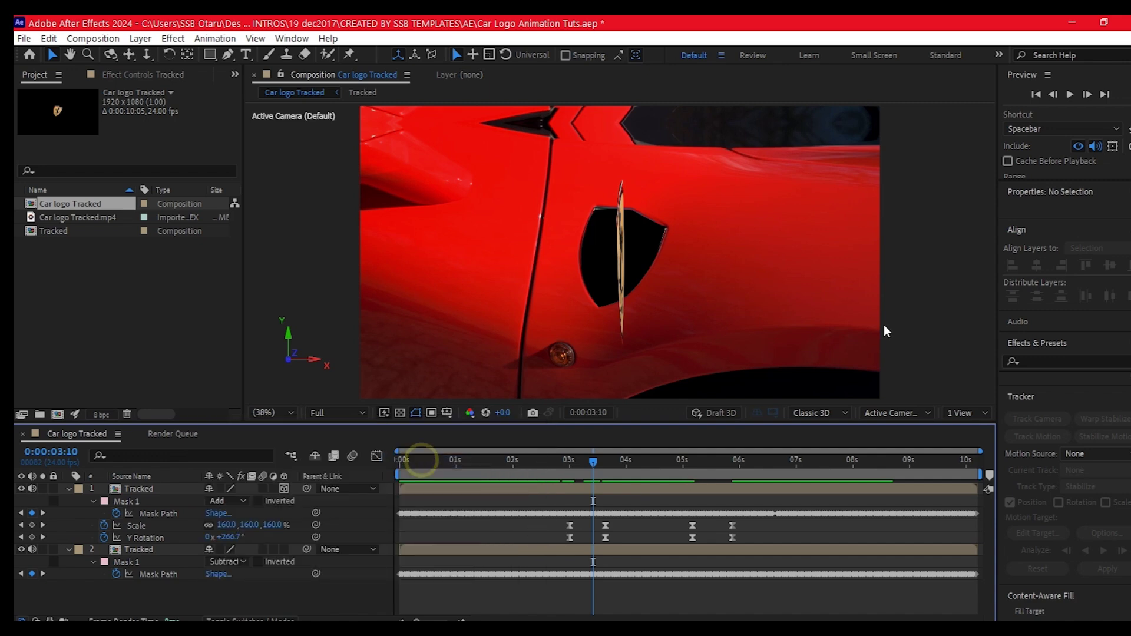
left_click(686, 459)
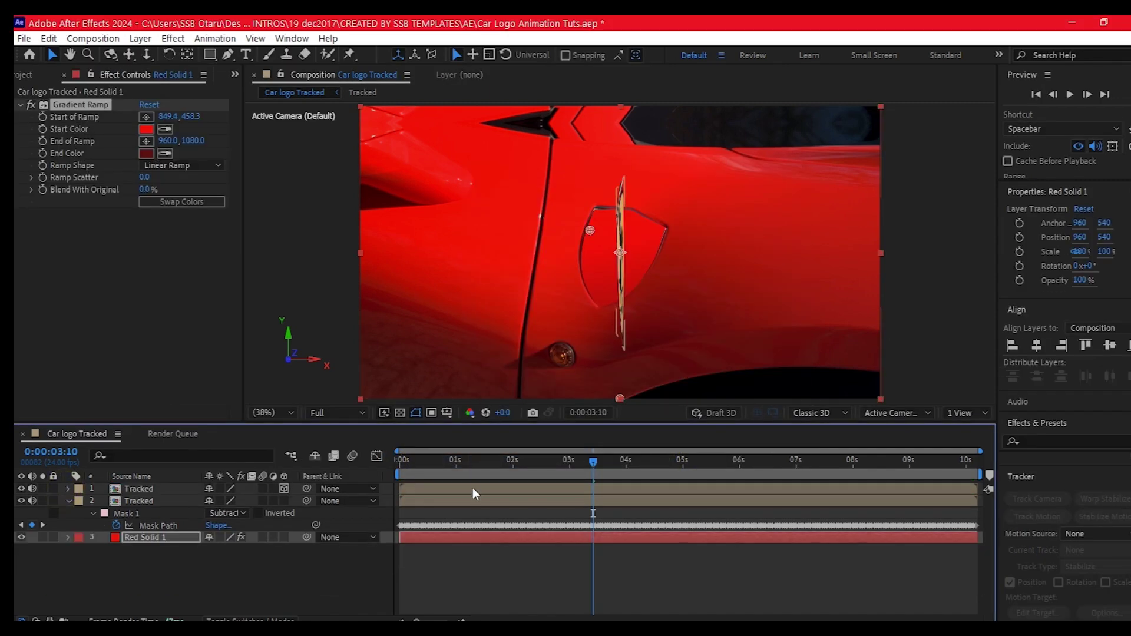
left_click_drag(464, 464, 635, 485)
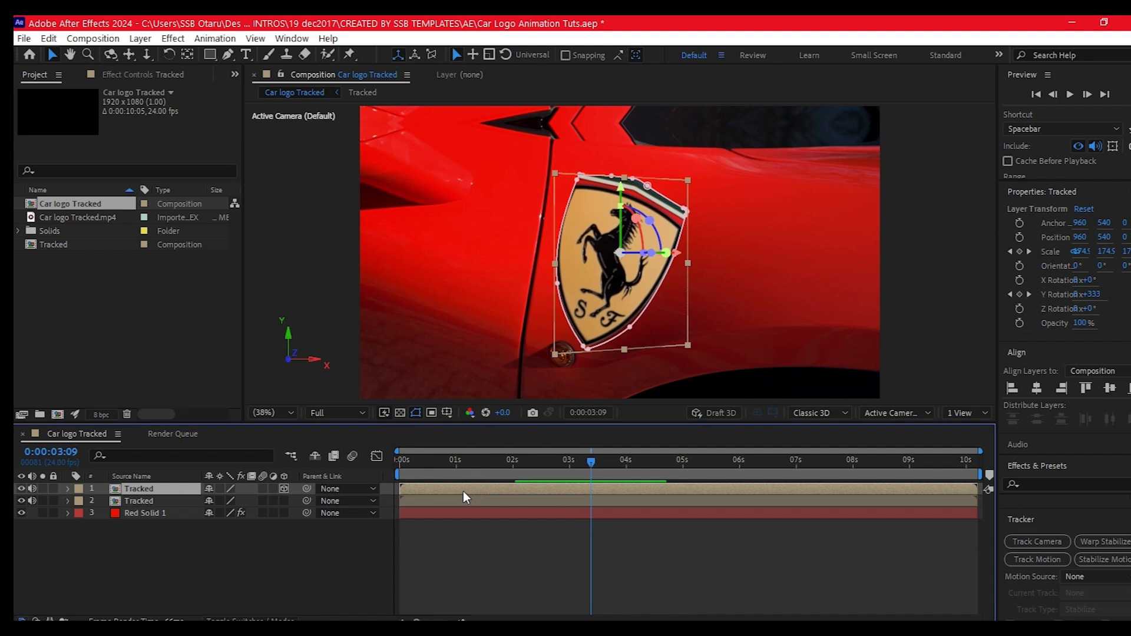
Step: Duplicate the Tracked logo layer and apply the Saber effect to the copy
key("ctrl+d")
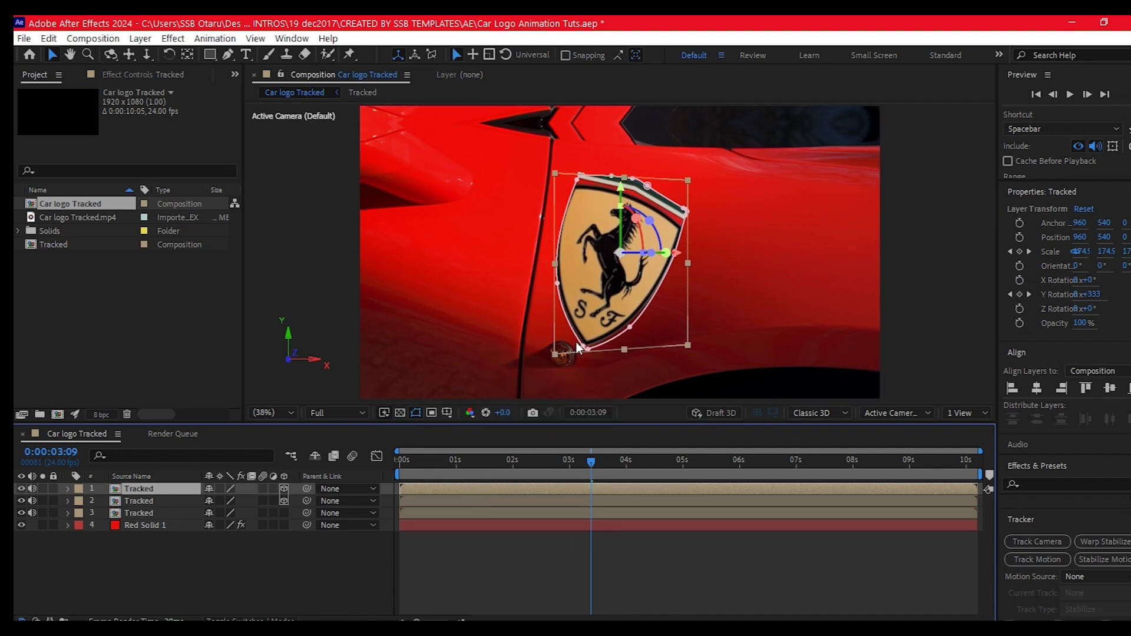
key("ctrl+space")
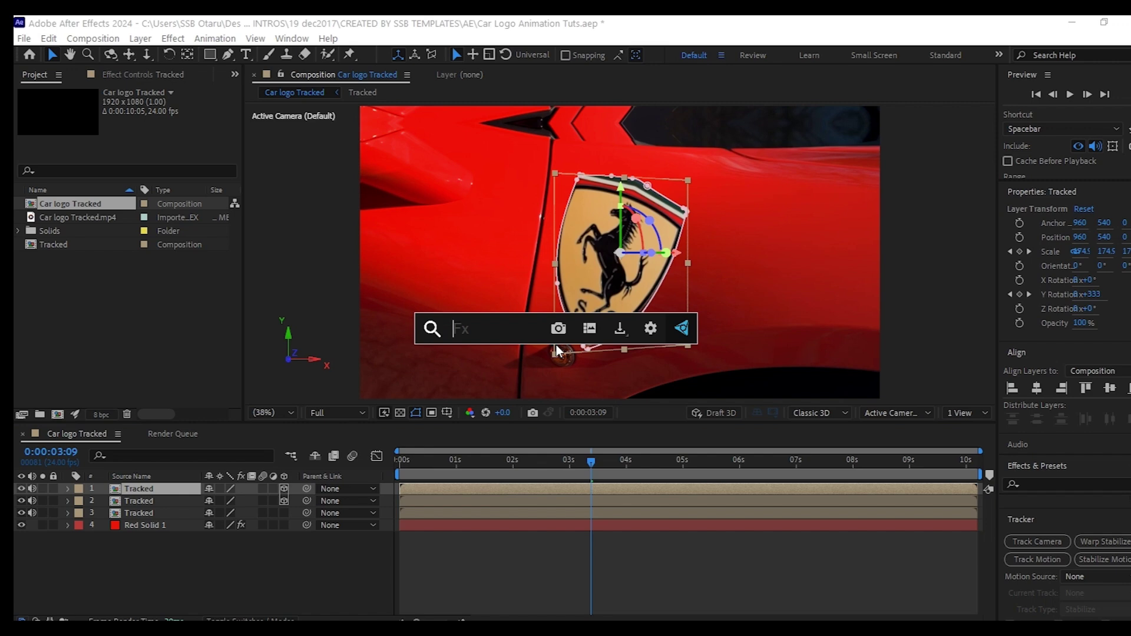
type("saber")
left_click(462, 370)
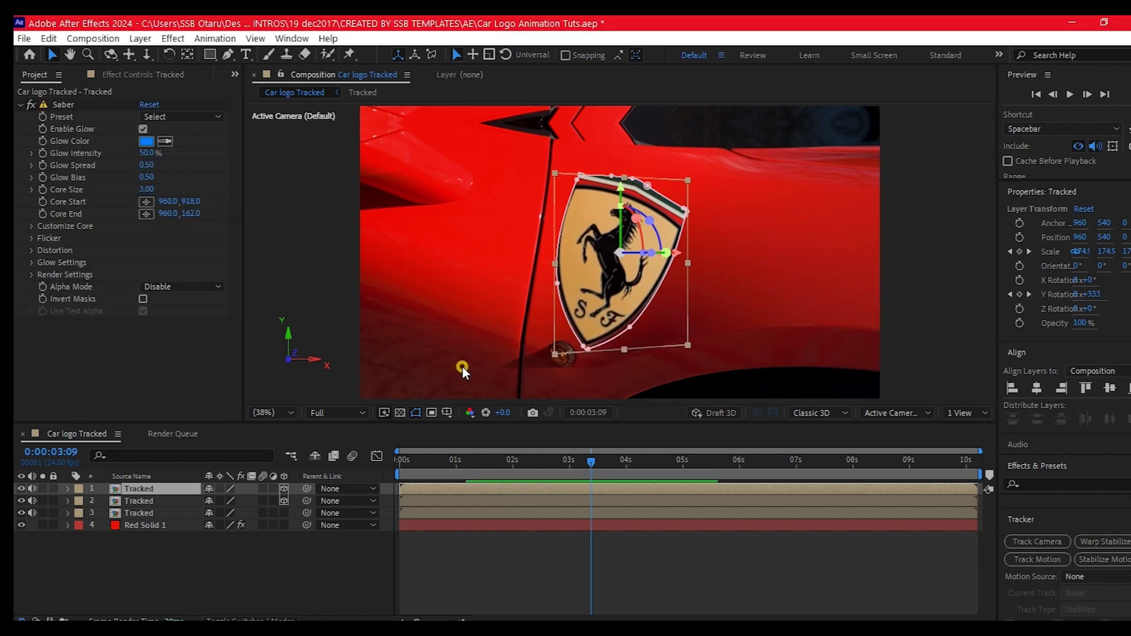
Step: Set the Saber preset to Heat and its Core Type to Layer Masks
left_click(176, 117)
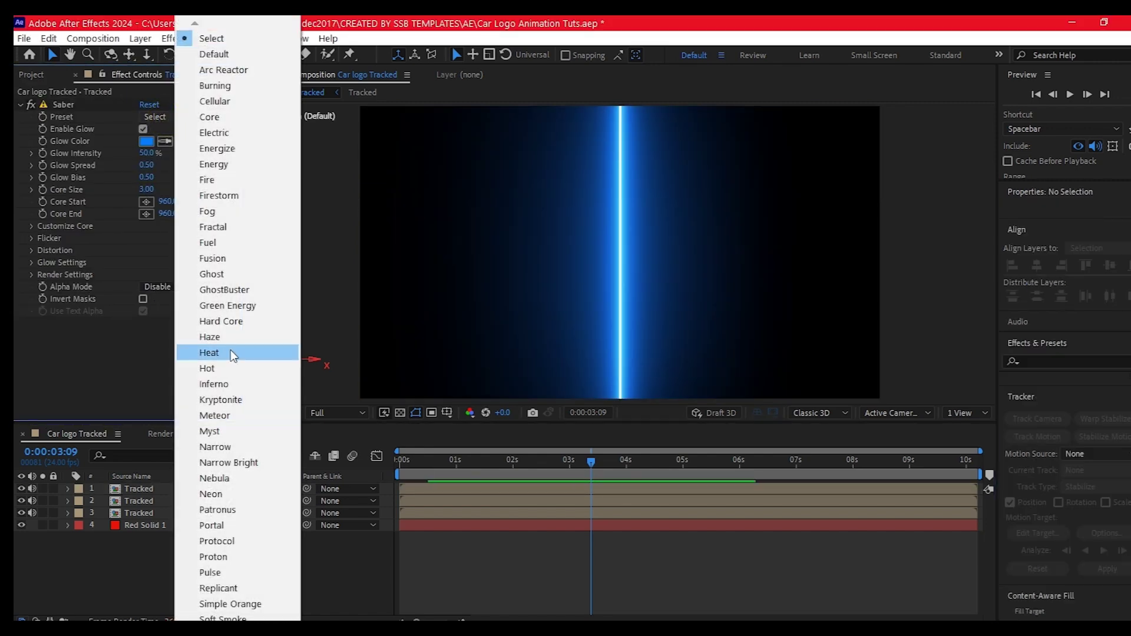
left_click(209, 353)
left_click(33, 225)
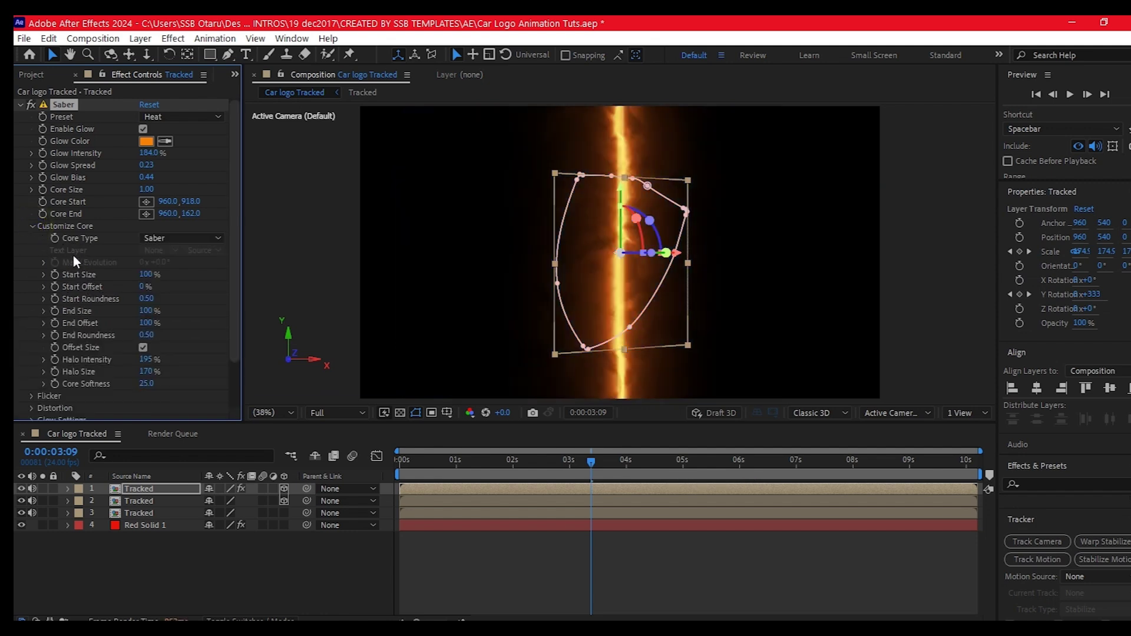
left_click(171, 239)
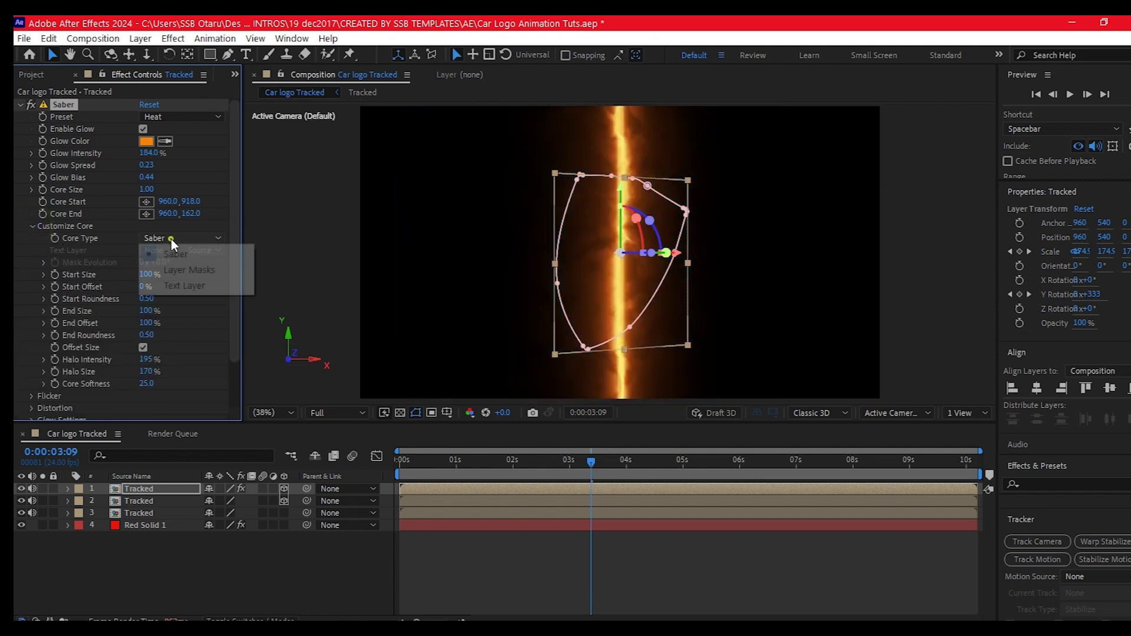
left_click(185, 272)
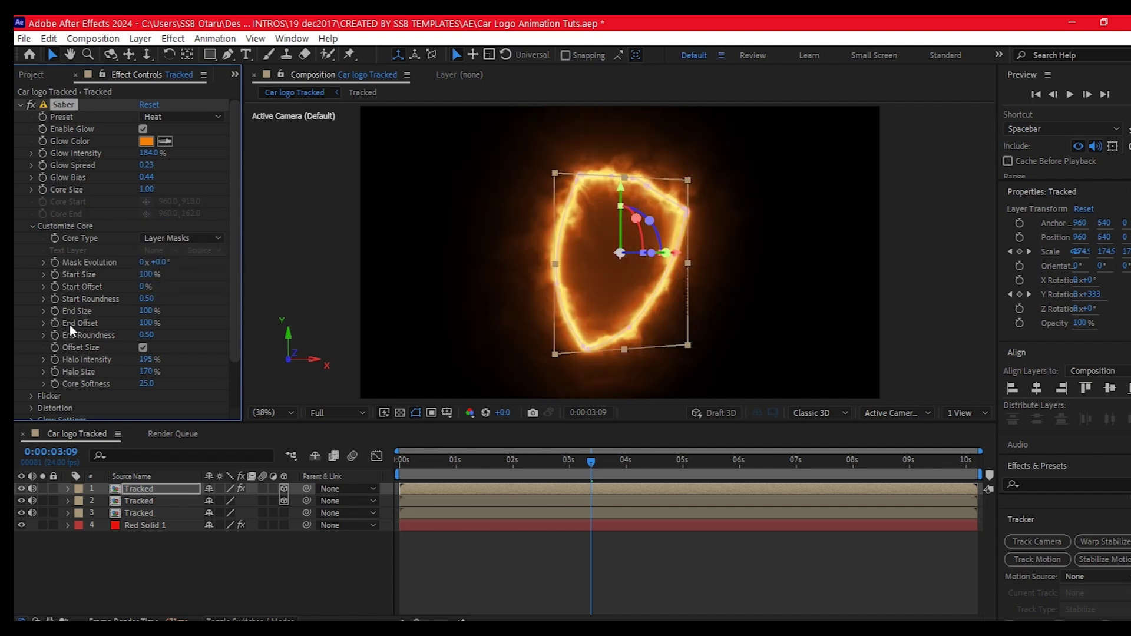
Step: Set the Saber End Size to 30%
left_click(146, 311)
type("30")
key("Return")
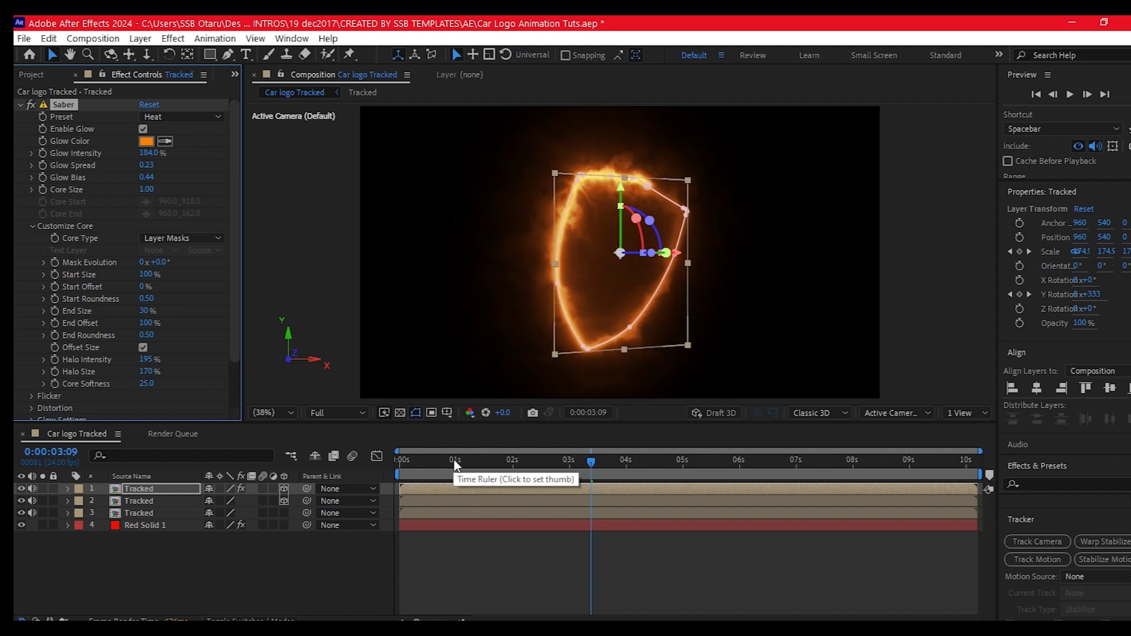
Step: Keyframe End Offset from 0% at 0:00:00:21 to 100% at 0:00:02:12
mouse_move(552, 468)
left_mouse_down()
mouse_move(409, 465)
mouse_move(587, 457)
mouse_move(542, 465)
left_mouse_up()
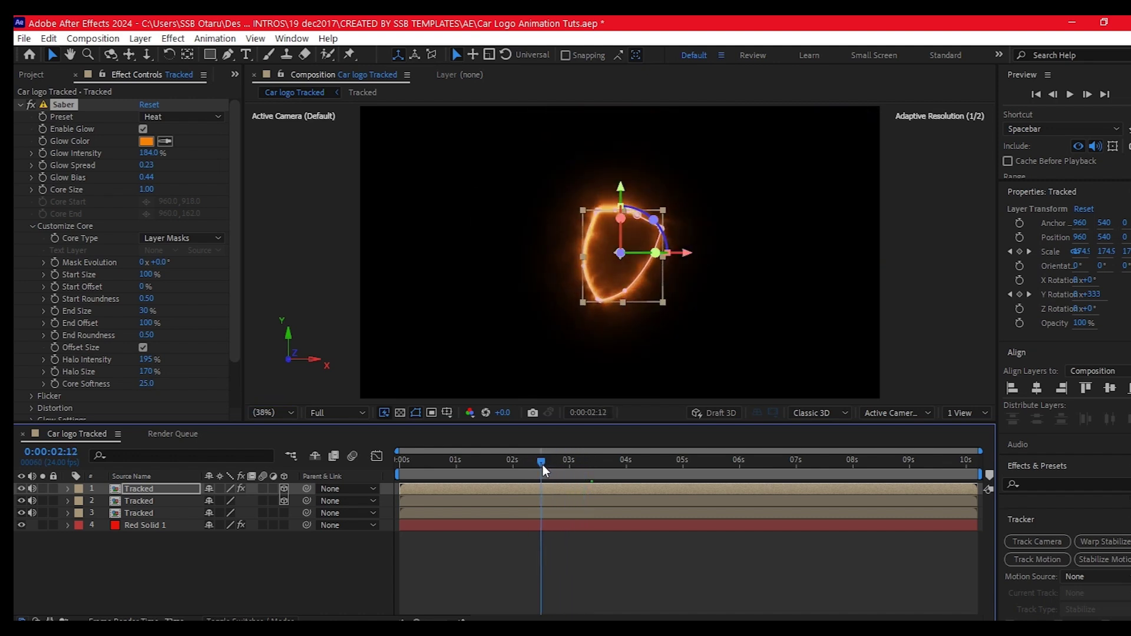
left_click(54, 322)
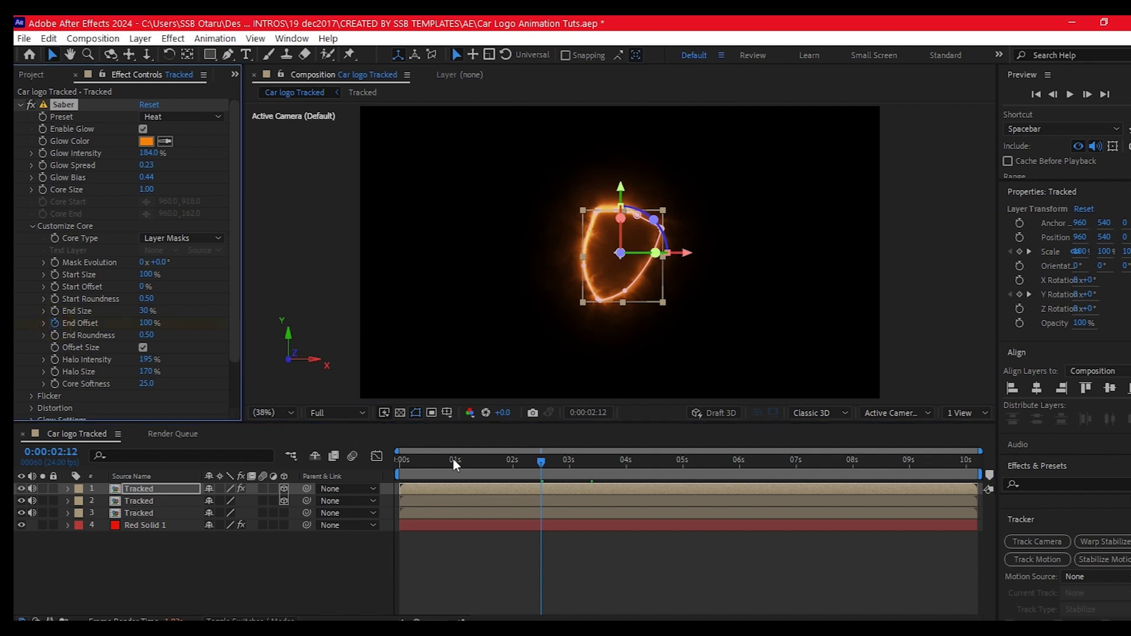
left_click_drag(443, 459, 450, 463)
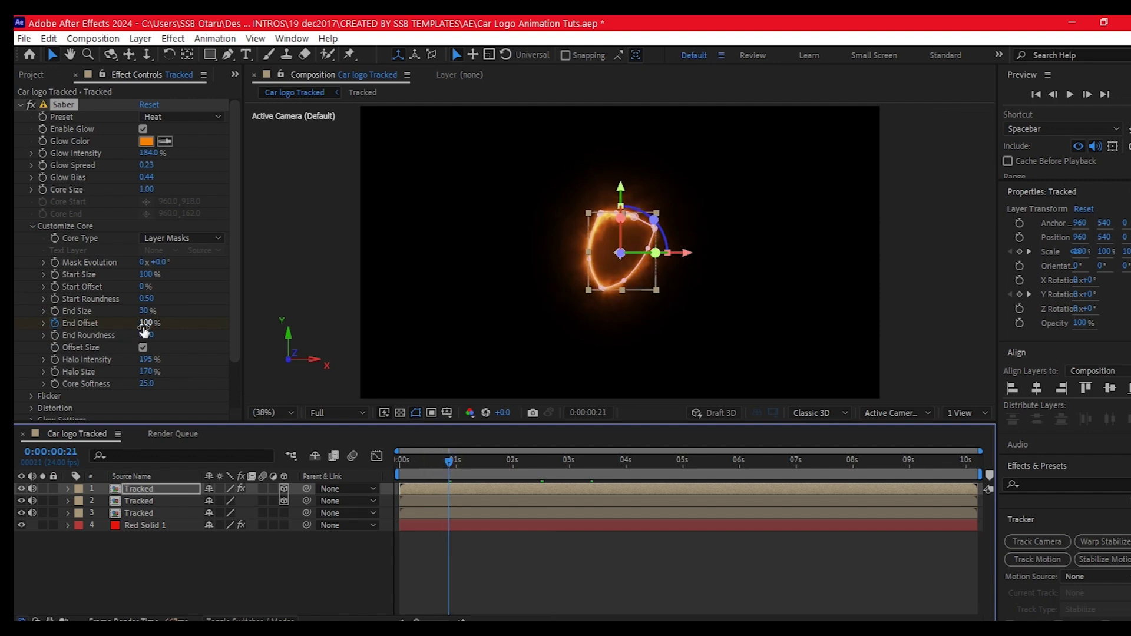
left_click(147, 322)
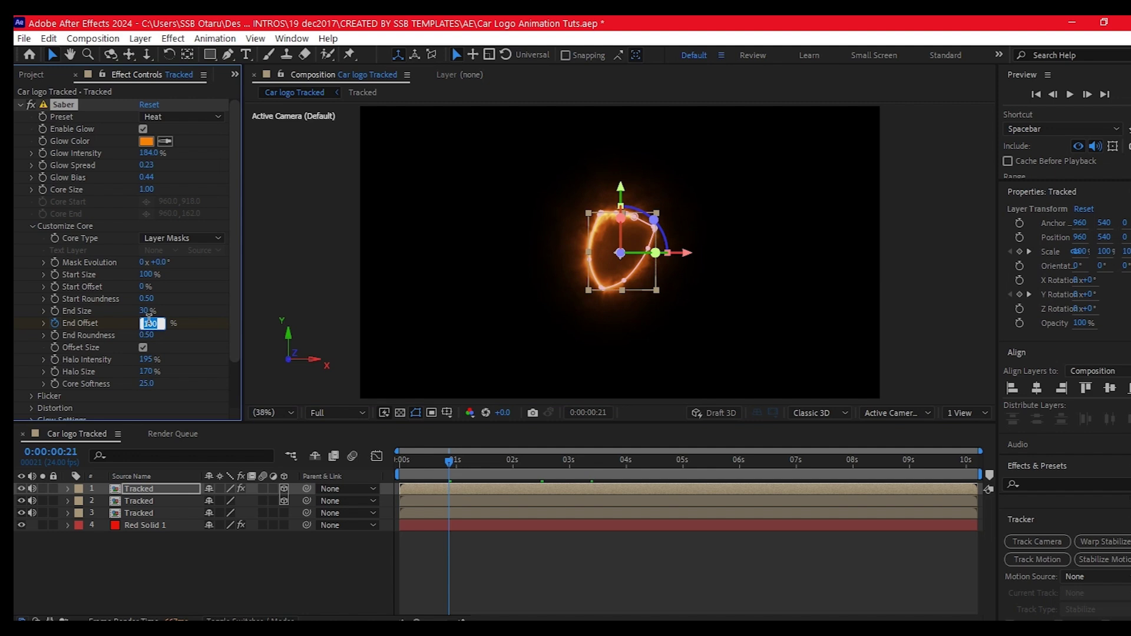
type("0")
key("Return")
key("u")
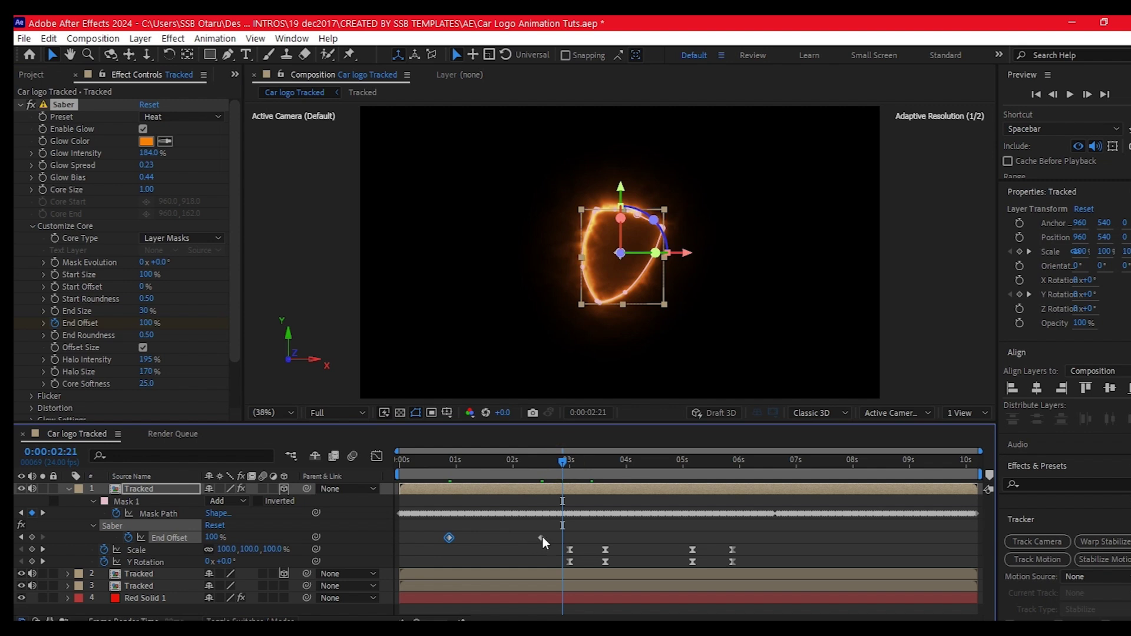
Step: Move the End Offset keyframe earlier, landing on frame 0:00:02:01
left_click_drag(541, 536, 504, 543)
left_click(518, 462)
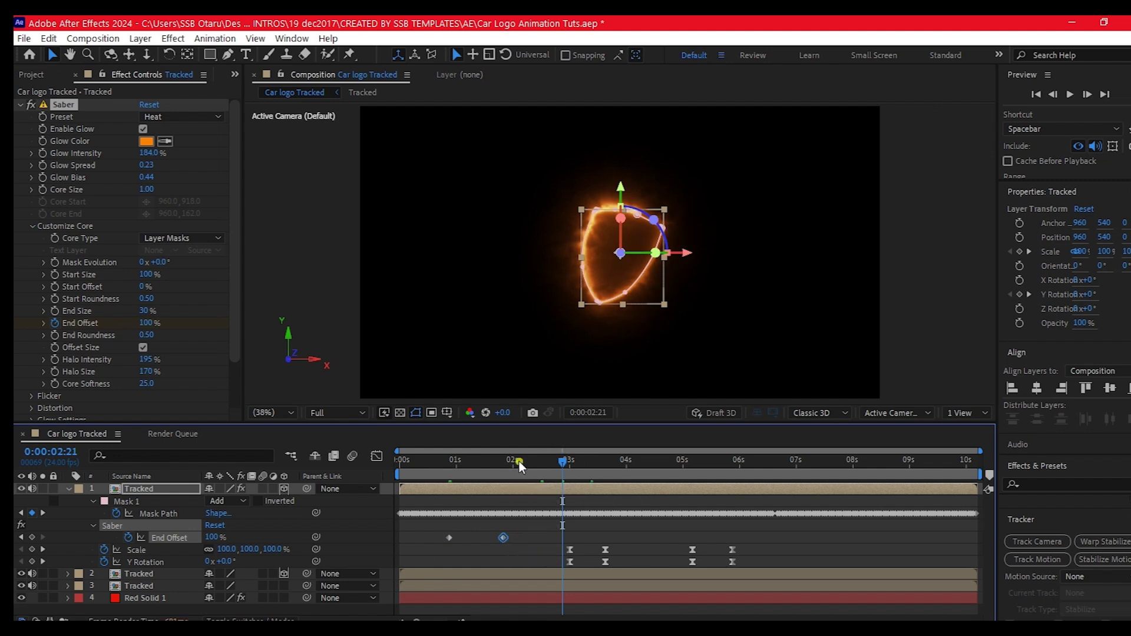
left_click_drag(517, 461, 515, 462)
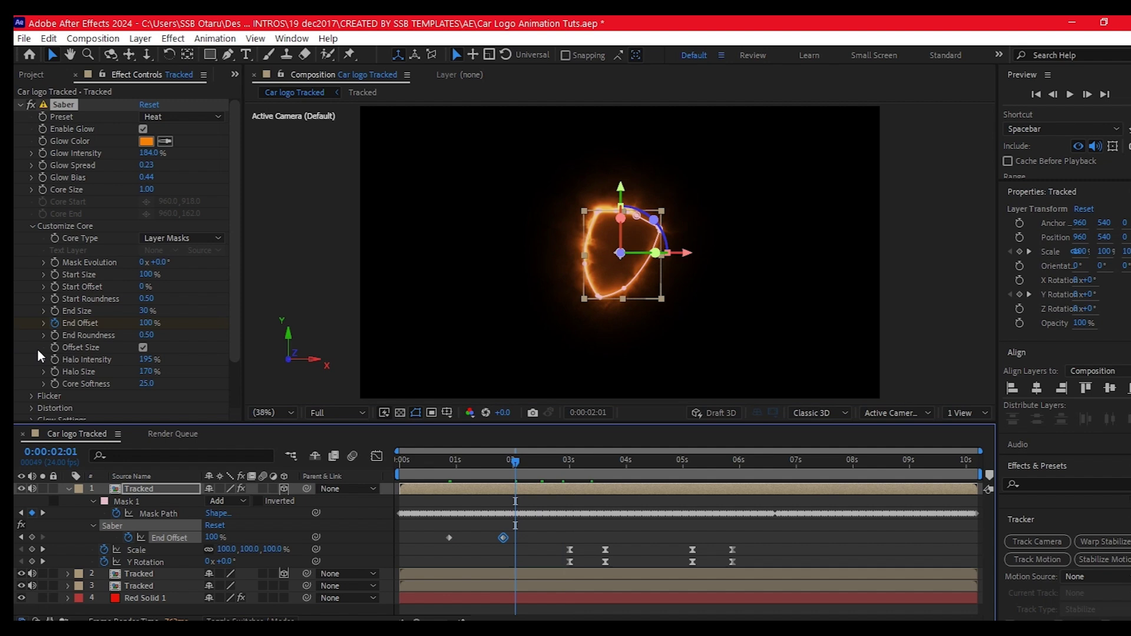
Step: Animate Start Offset from 0% at 0:00:02:01 to 100% at 0:00:02:22, then preview
left_click(54, 287)
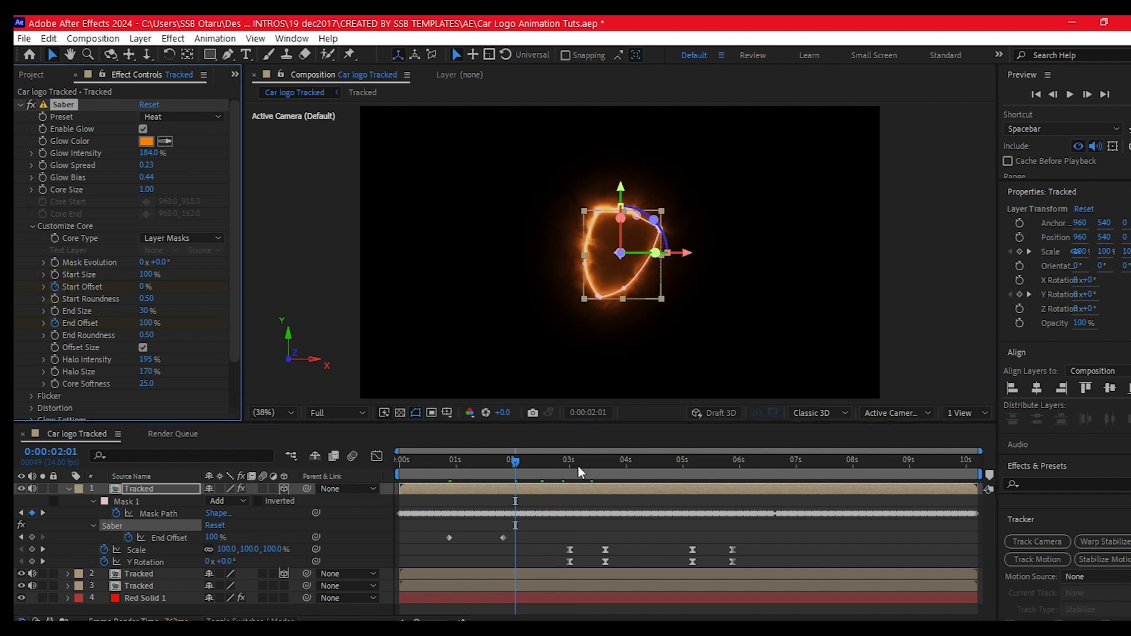
left_click_drag(568, 465, 565, 465)
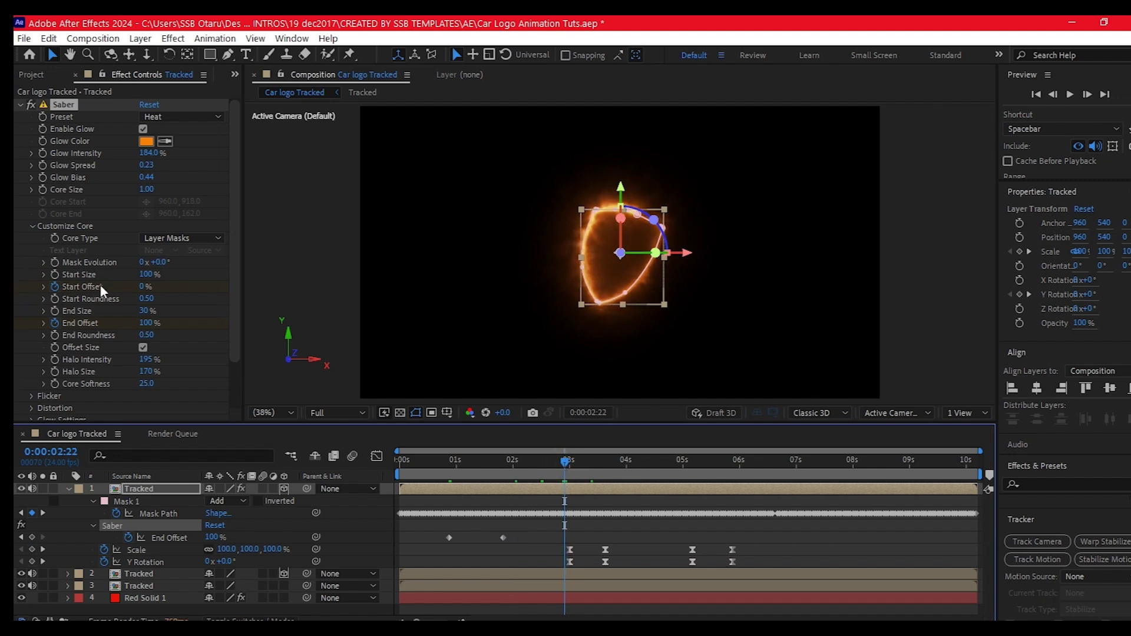
left_click(146, 287)
type("100")
key("Return")
left_click_drag(576, 524, 416, 556)
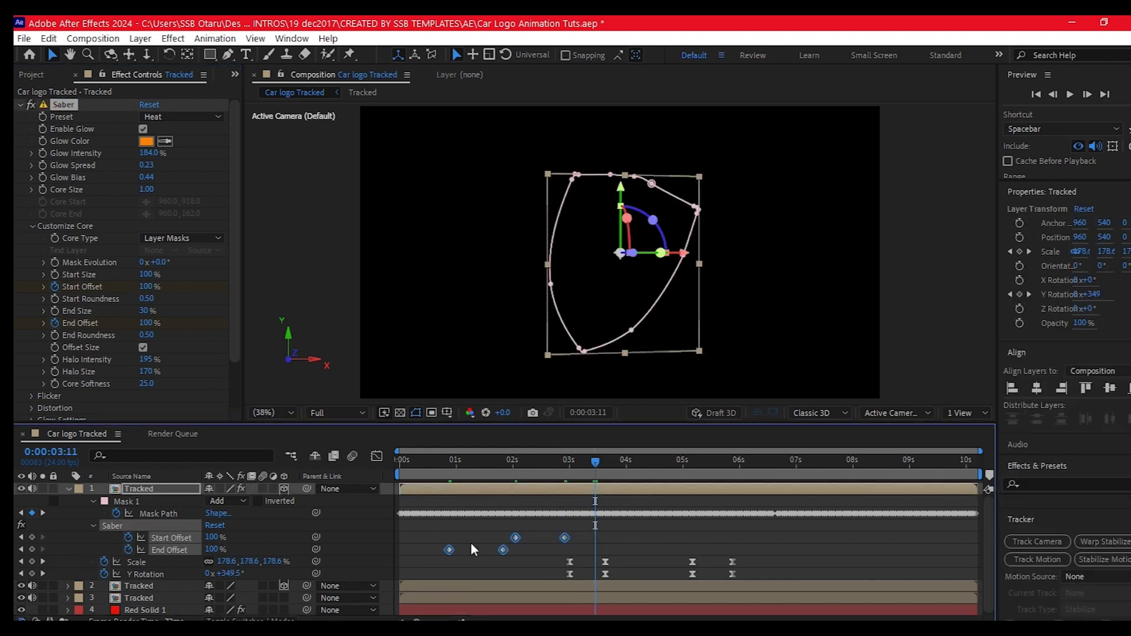
mouse_move(510, 481)
left_mouse_down()
mouse_move(428, 486)
mouse_move(582, 469)
mouse_move(529, 477)
left_mouse_up()
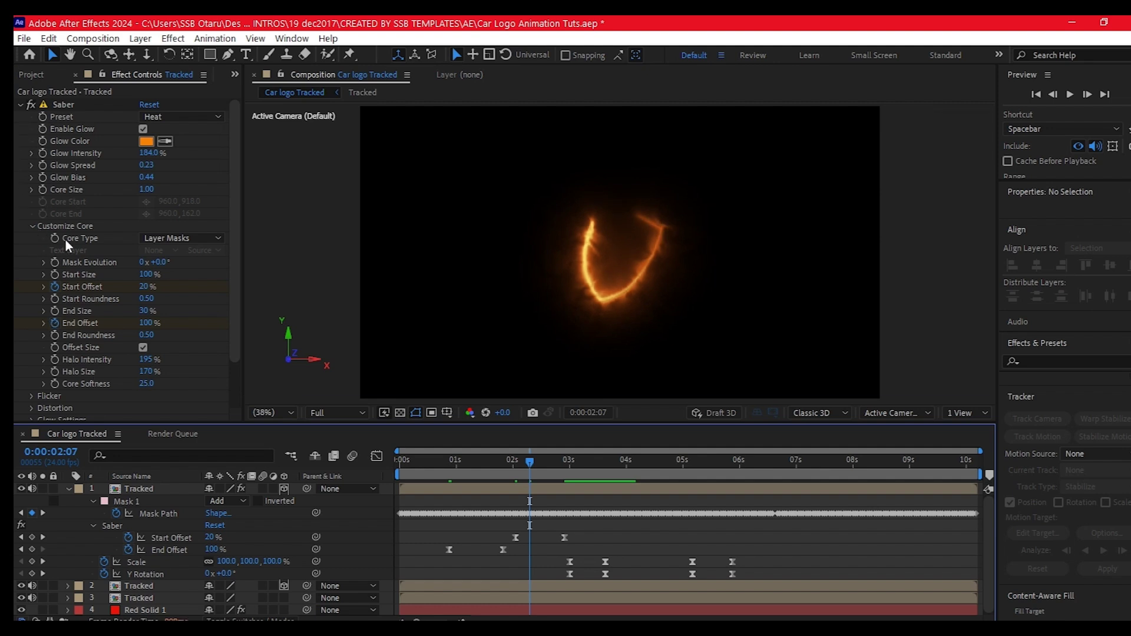
Step: Set the Saber Render Settings Composite Settings to Transparent so the car shows through
scroll(37, 331, "down", 2)
left_click(31, 377)
scroll(46, 391, "down", 4)
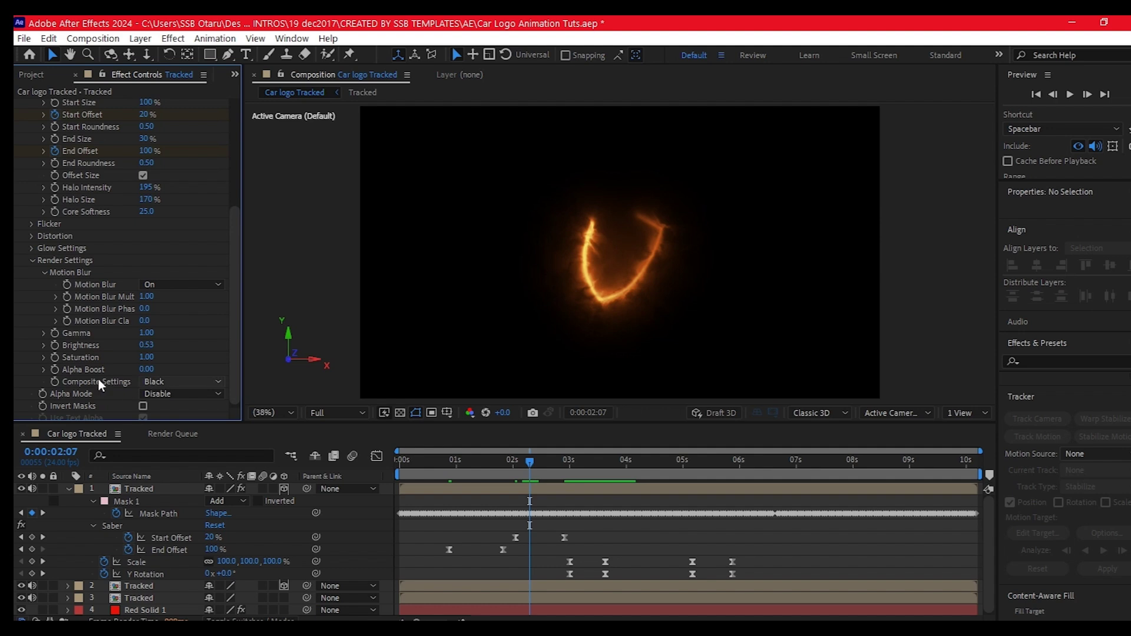
left_click(162, 382)
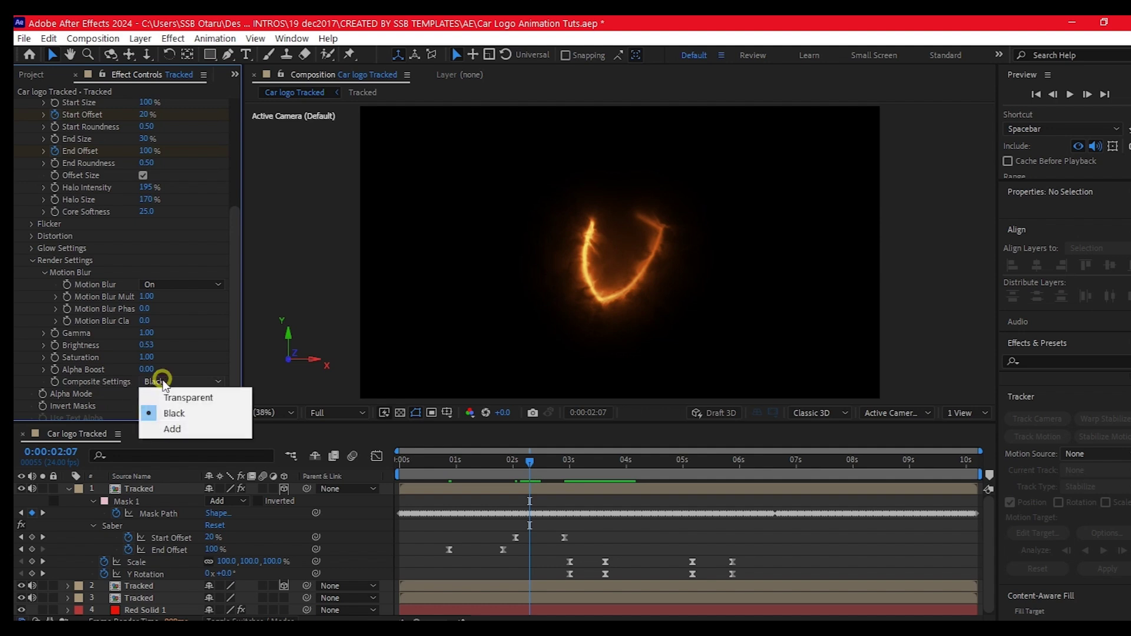
left_click(167, 397)
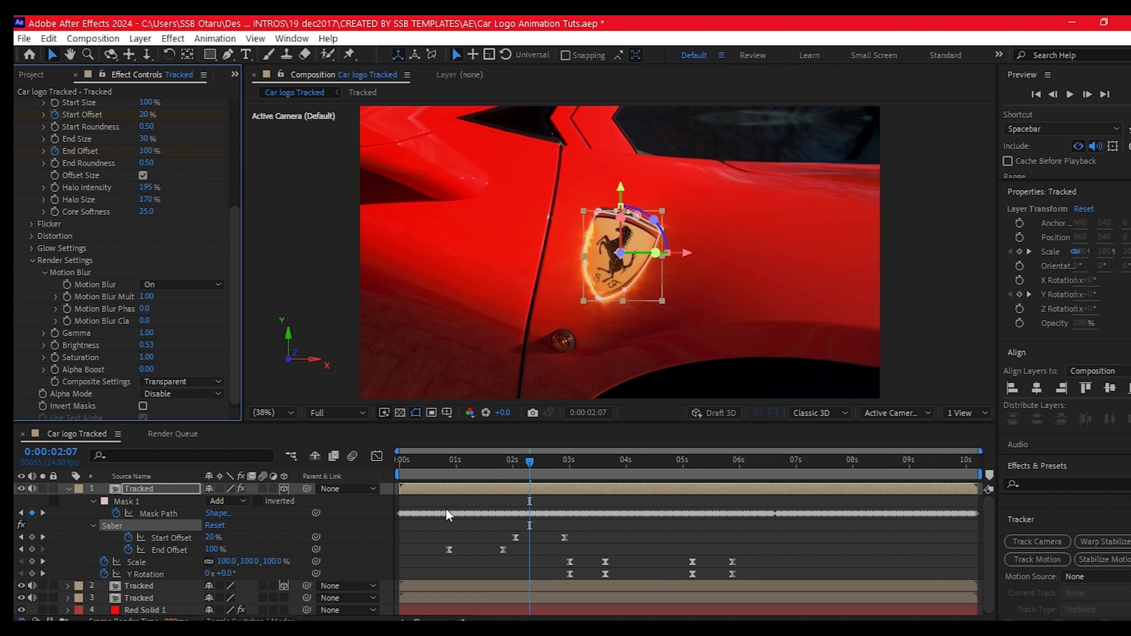
left_click(472, 487)
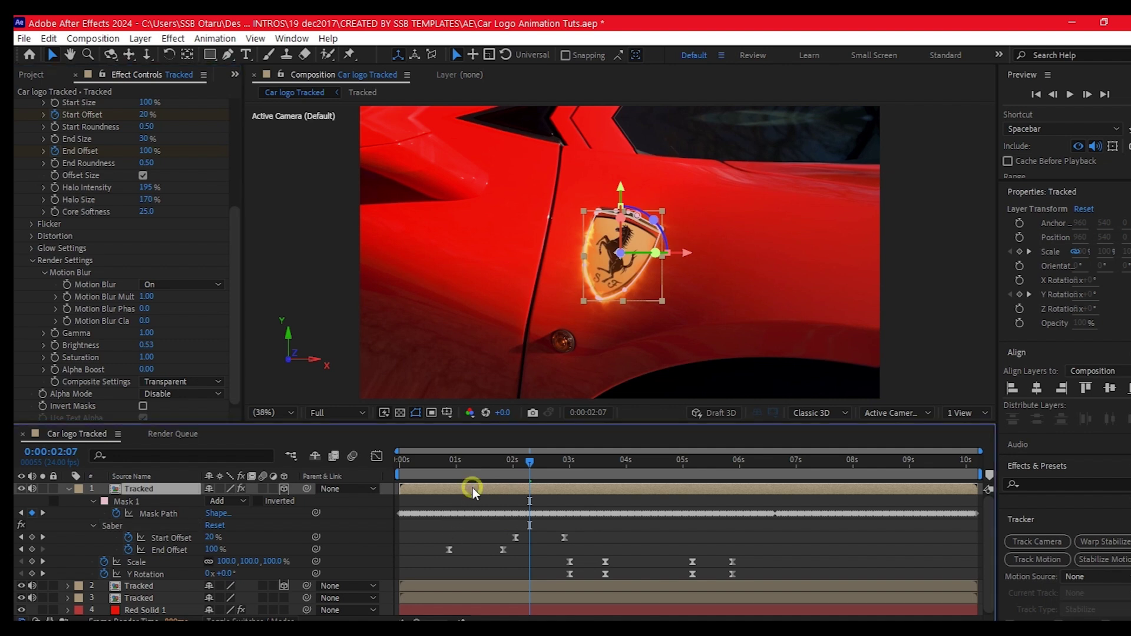
Step: Duplicate the fiery outline layer and switch the copy's Saber preset to Neon
key("ctrl+d")
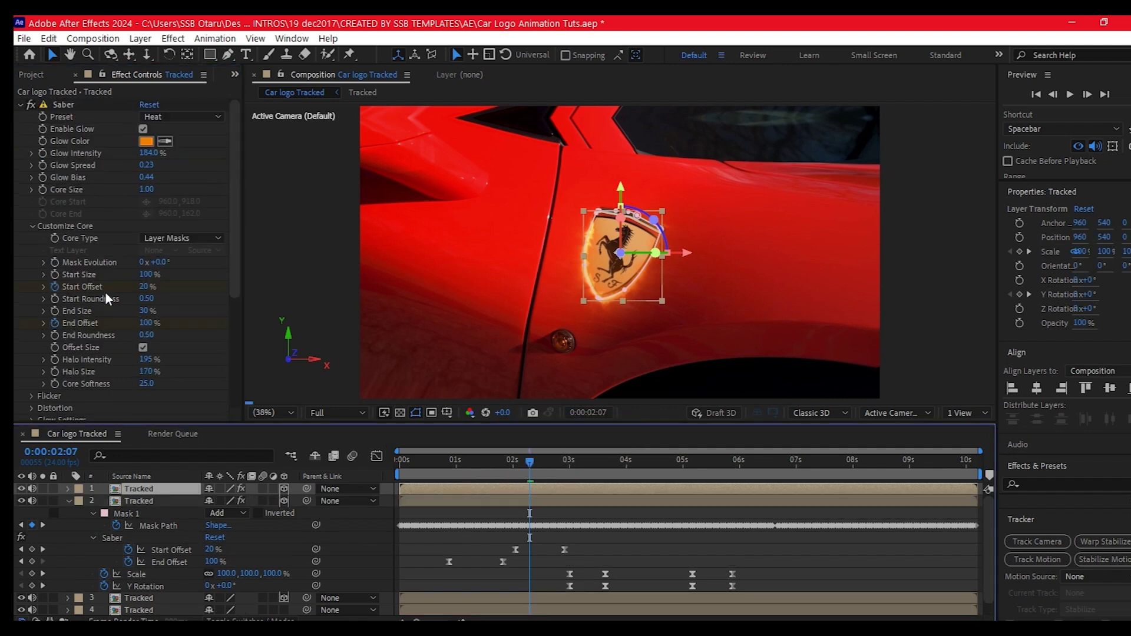
left_click(171, 116)
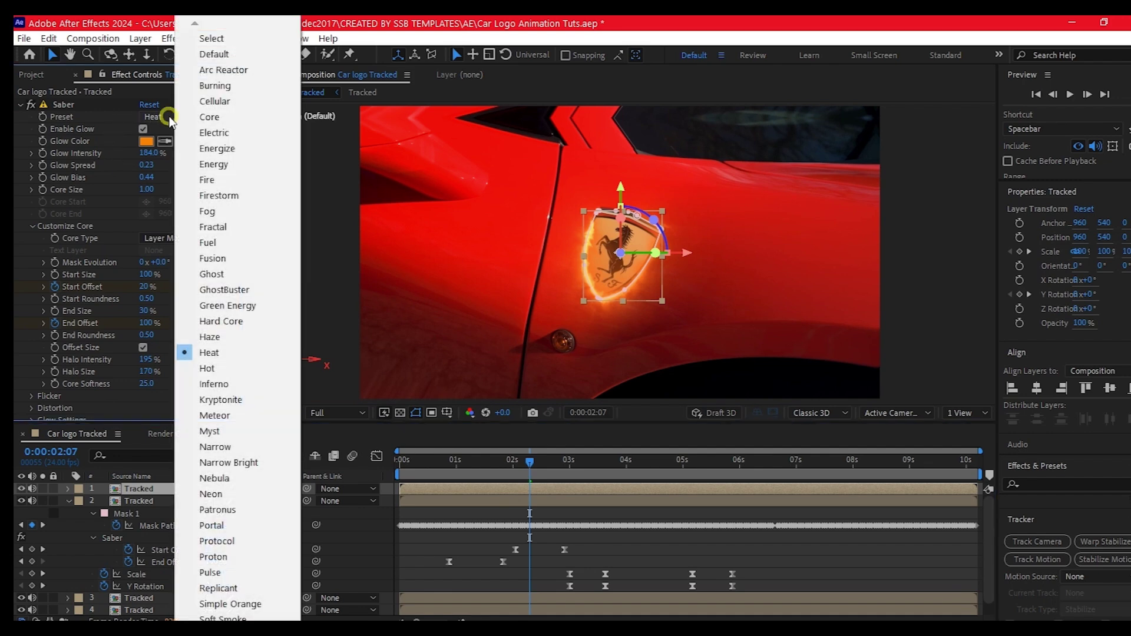
left_click(212, 493)
mouse_move(437, 464)
left_mouse_down()
mouse_move(494, 461)
mouse_move(451, 468)
left_mouse_up()
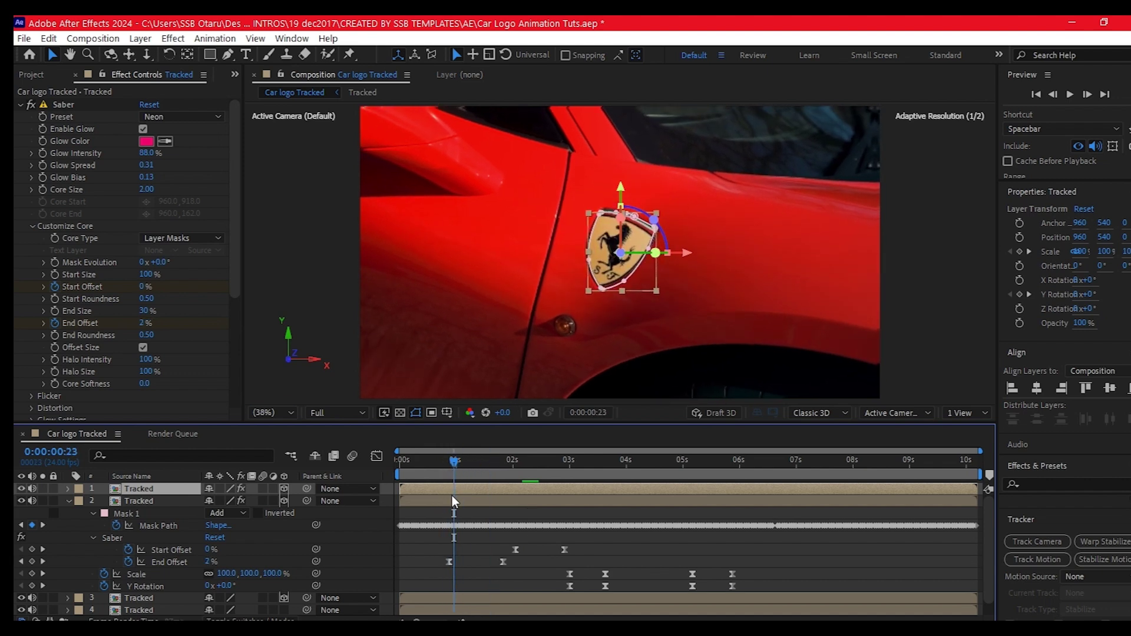
left_click(455, 491)
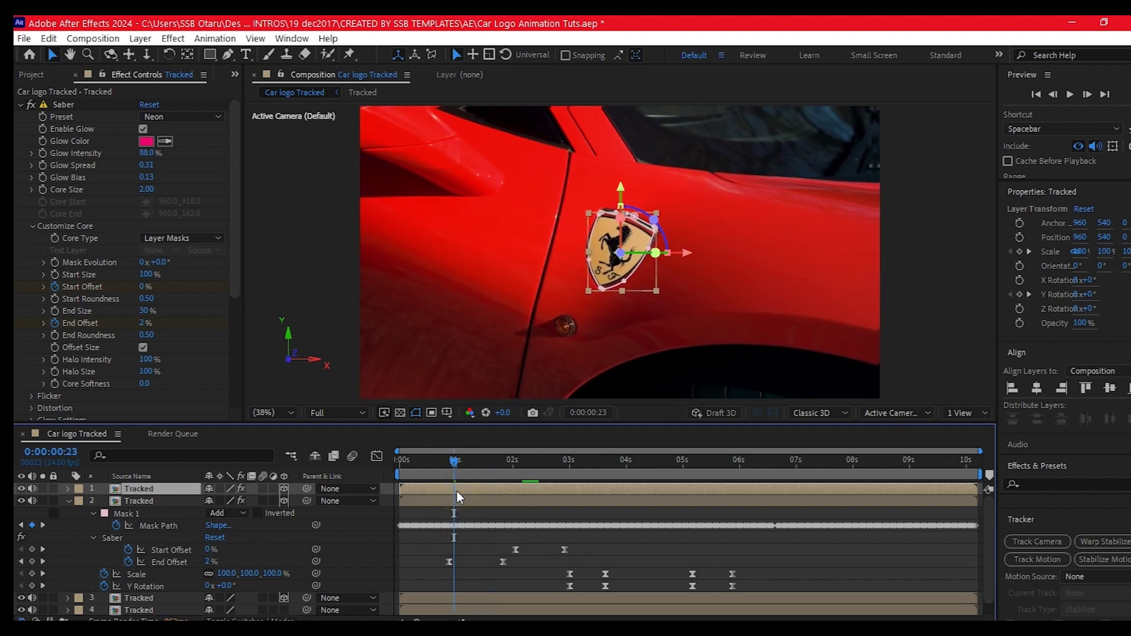
Step: Shift the Neon layer's Start and End Offset keyframes earlier so it draws on first
key("u")
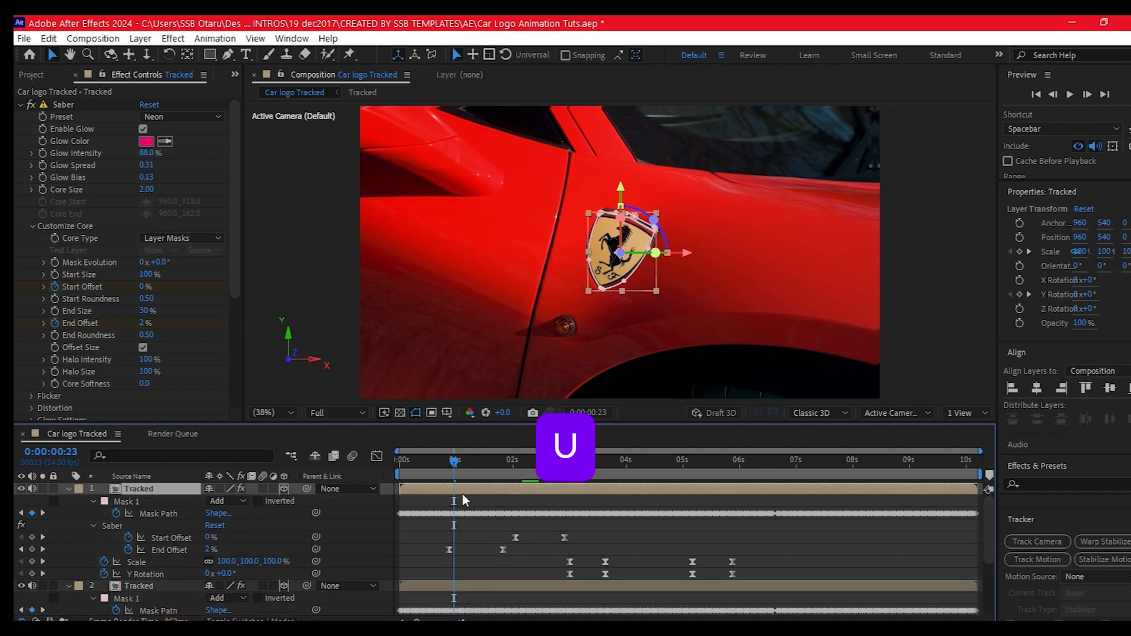
scroll(492, 531, "down", 2)
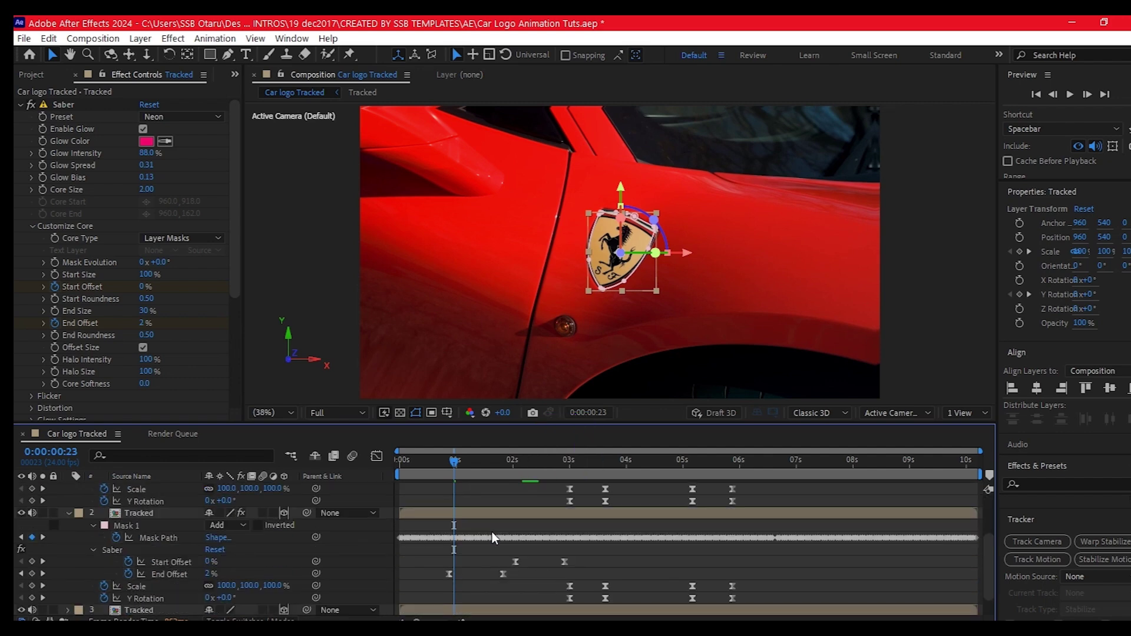
left_click(503, 515)
scroll(503, 515, "up", 2)
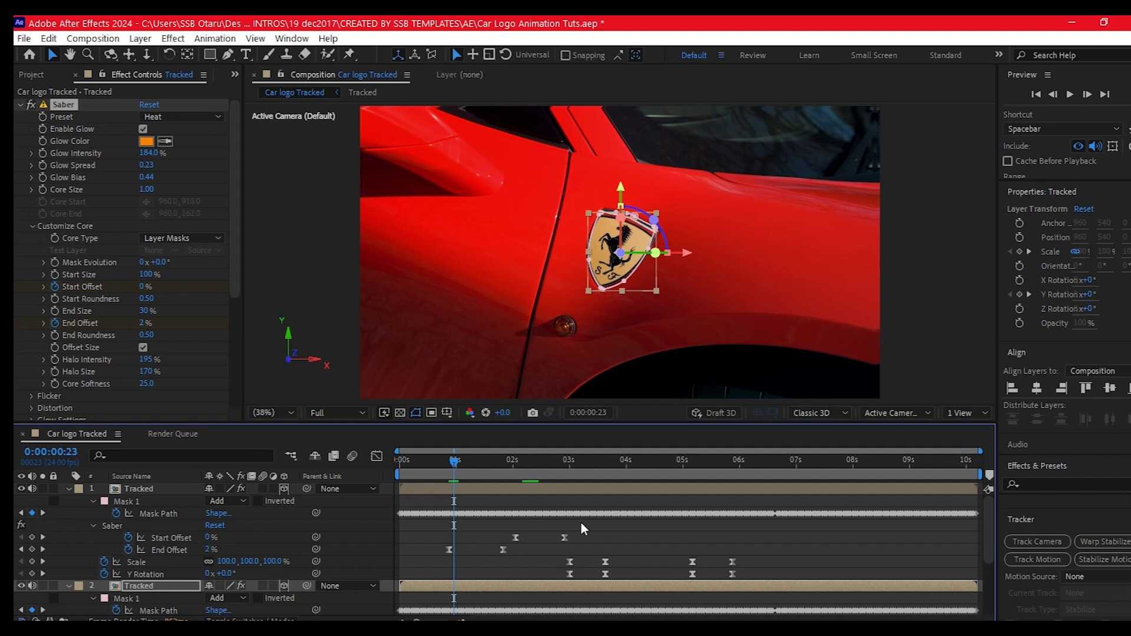
left_click_drag(581, 528, 409, 553)
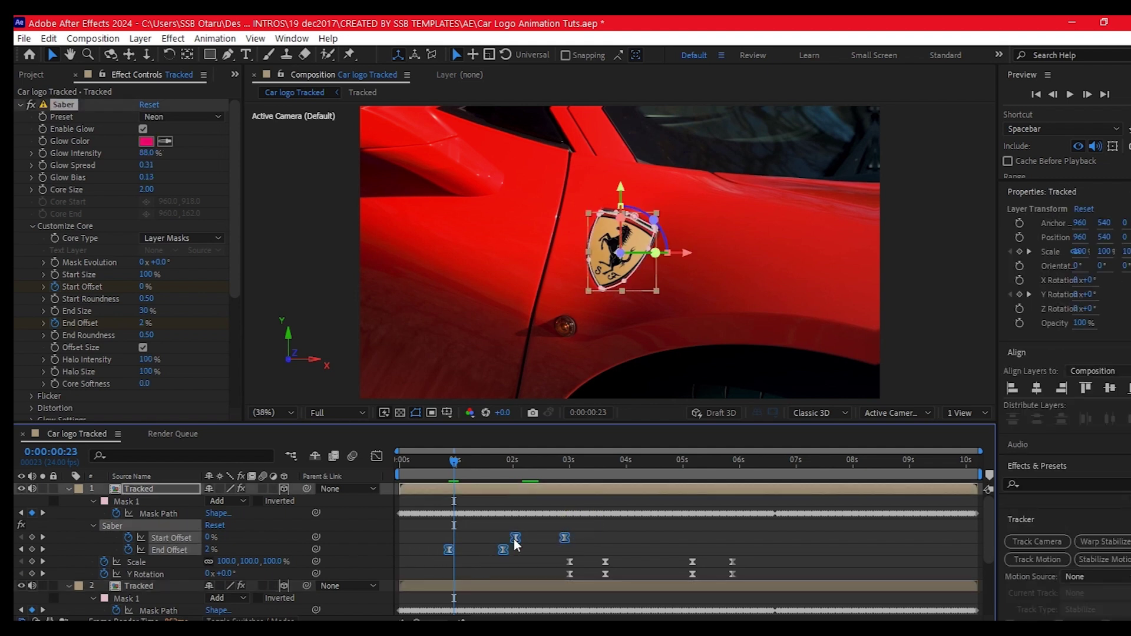
left_click_drag(516, 539, 484, 540)
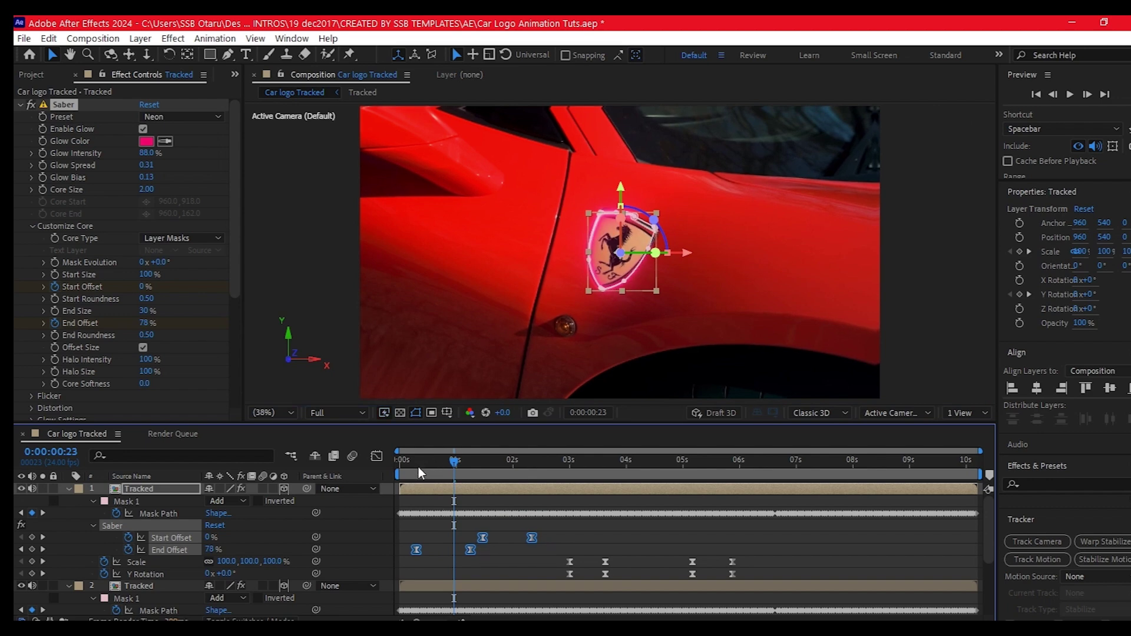
left_click_drag(406, 468, 476, 465)
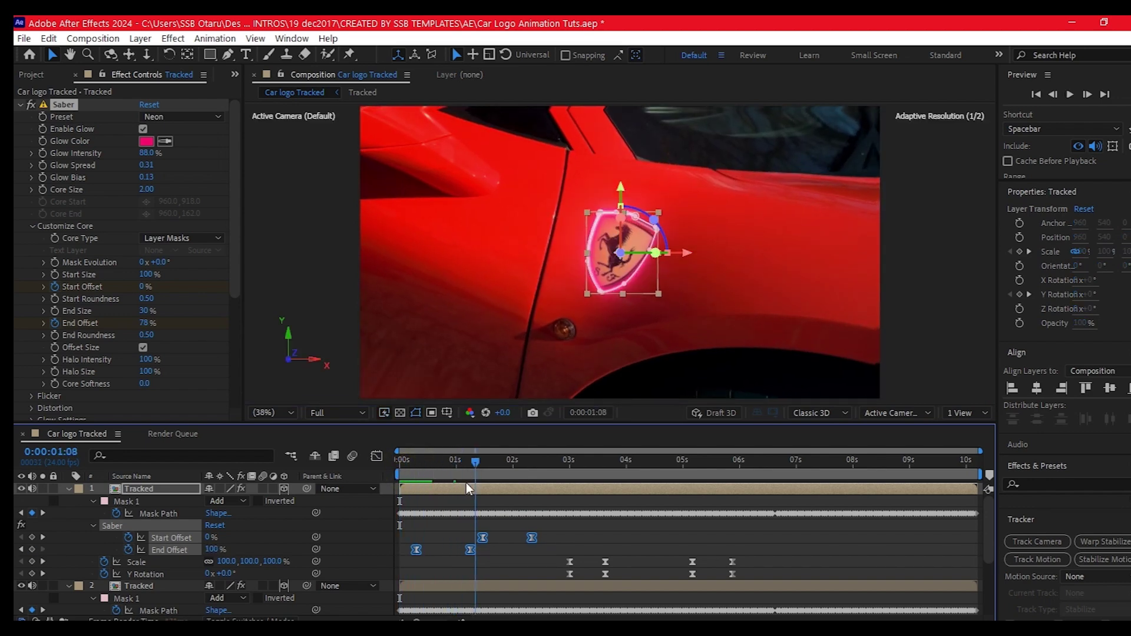
Step: Duplicate the neon logo layer and raise the copy's peak Scale keyframe to 212%
left_click(432, 486)
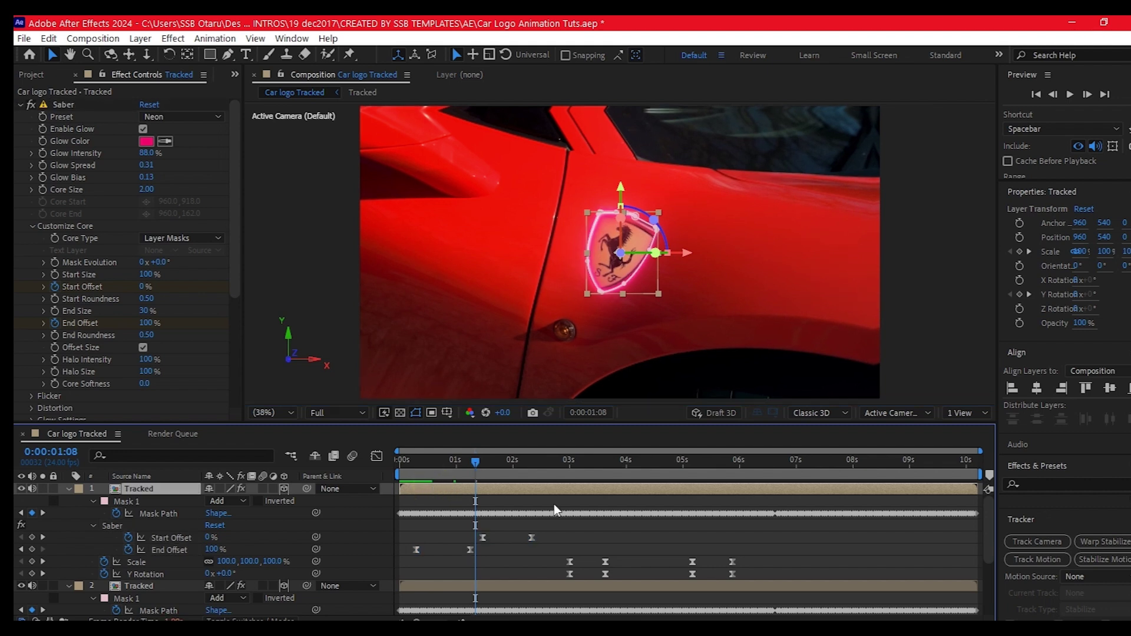
left_click_drag(570, 460, 650, 461)
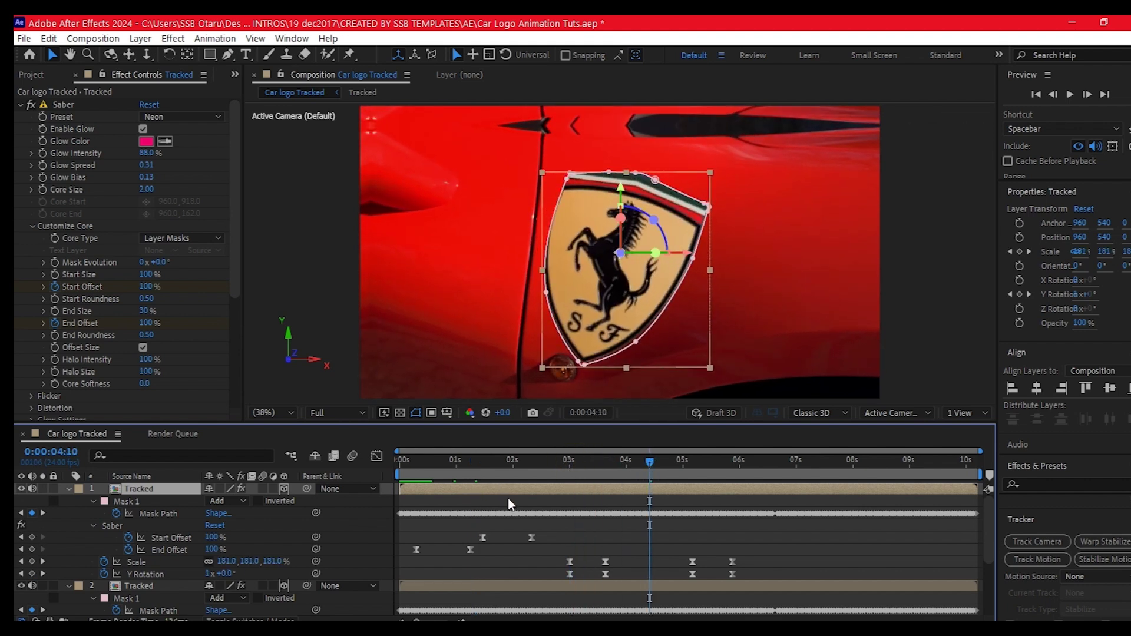
key("ctrl+d")
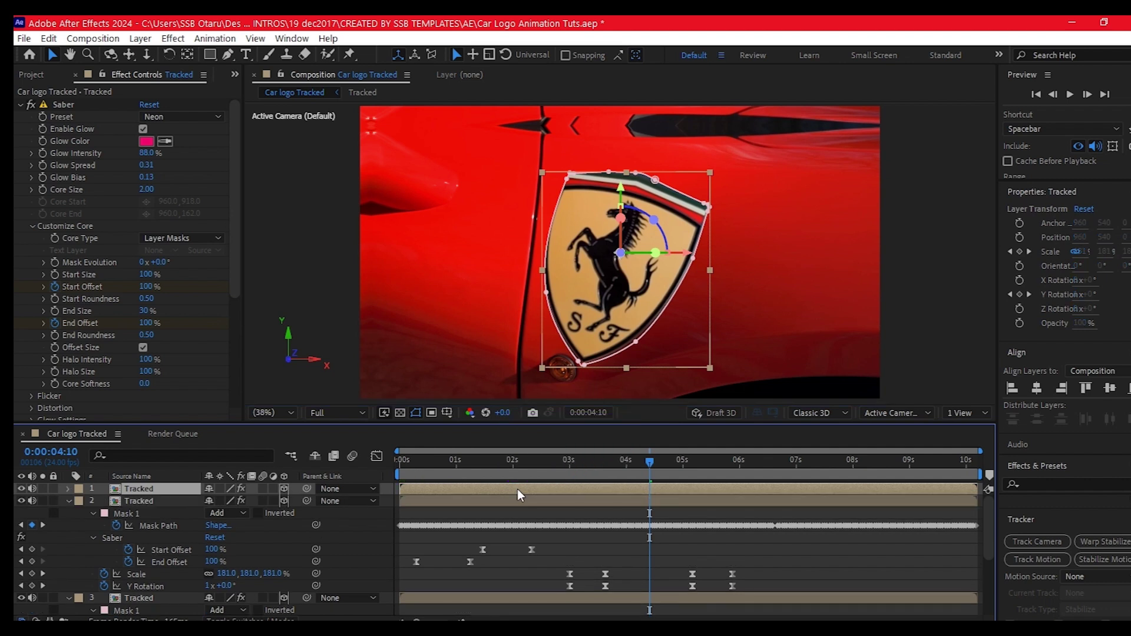
key("s")
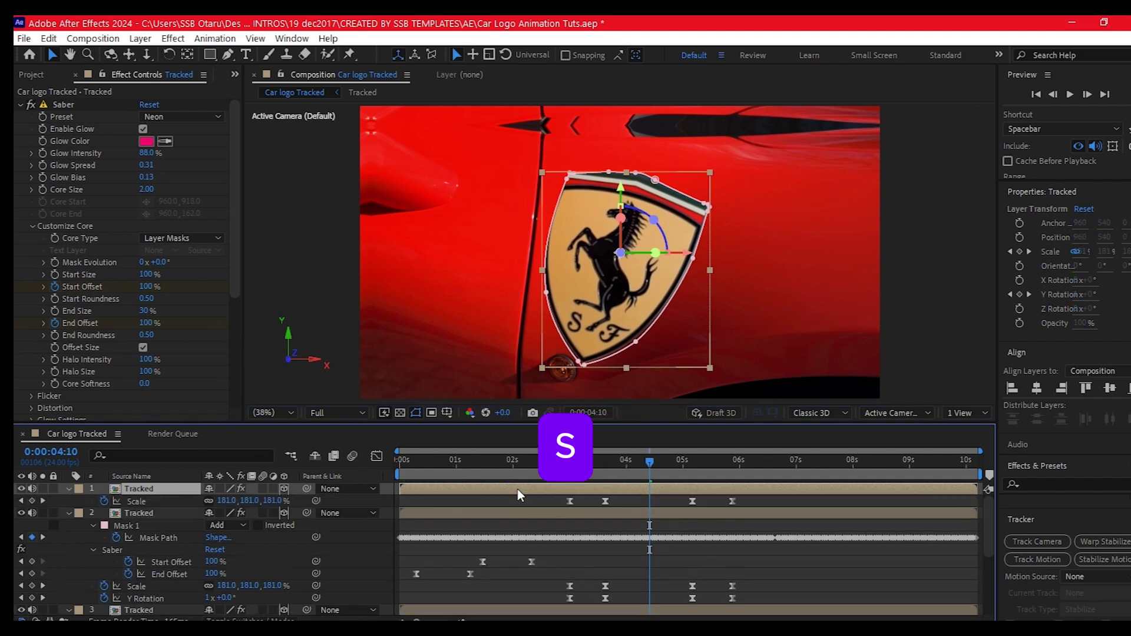
key("j")
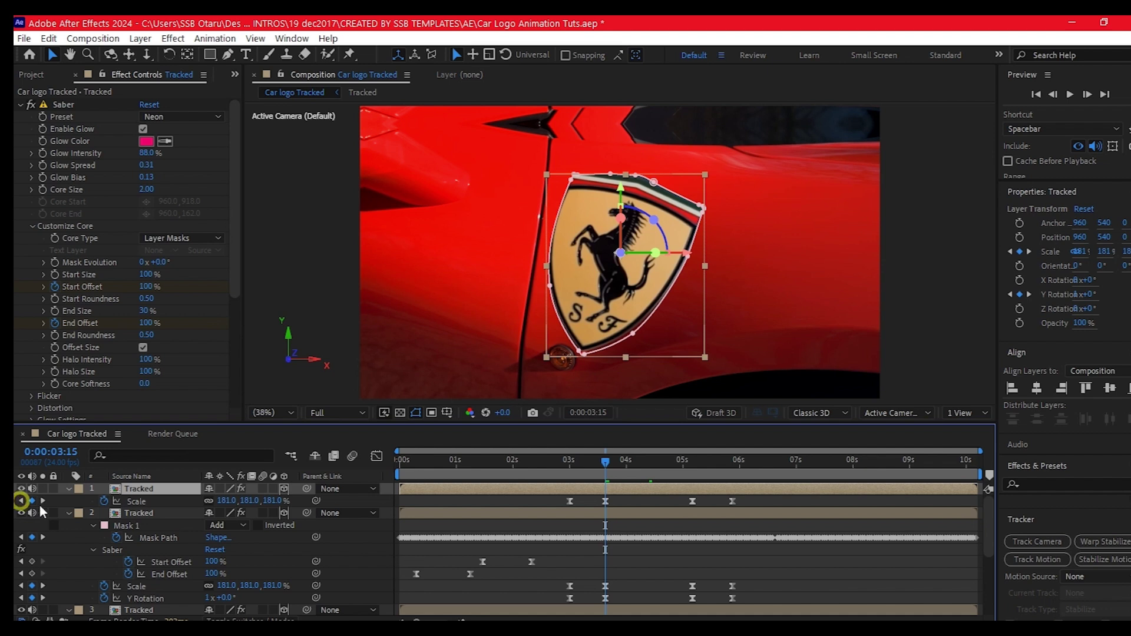
left_click(22, 501)
left_click(42, 501)
left_click_drag(226, 500, 243, 501)
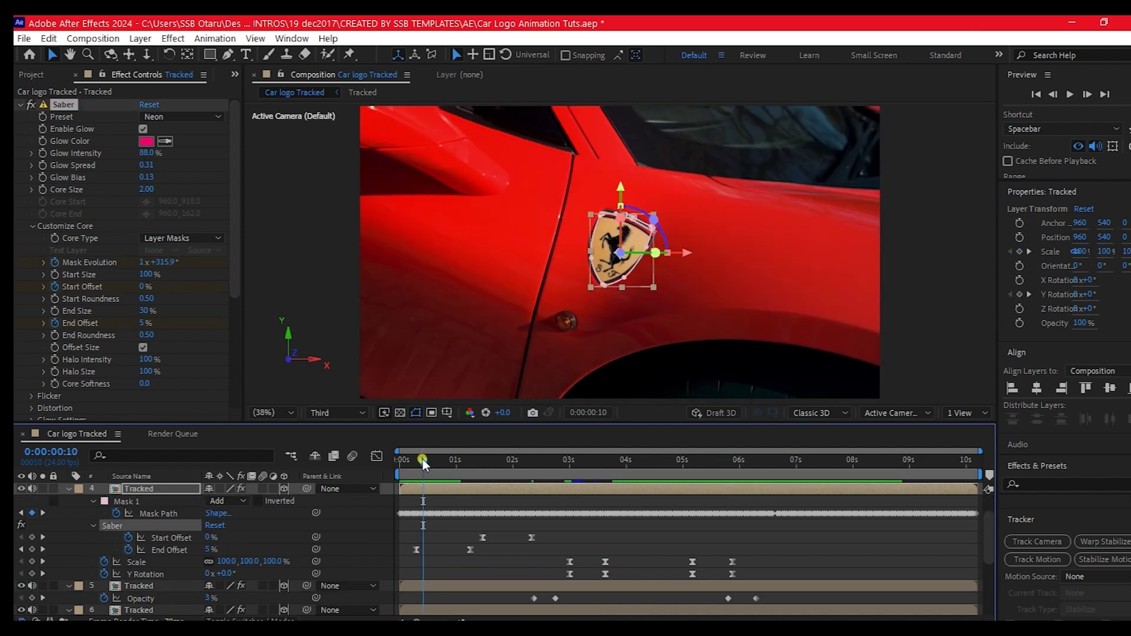
left_click_drag(423, 463, 352, 515)
Step: Import the smoke clip and mask it with a circular ellipse feathered 79 px
left_click_drag(478, 510, 630, 556)
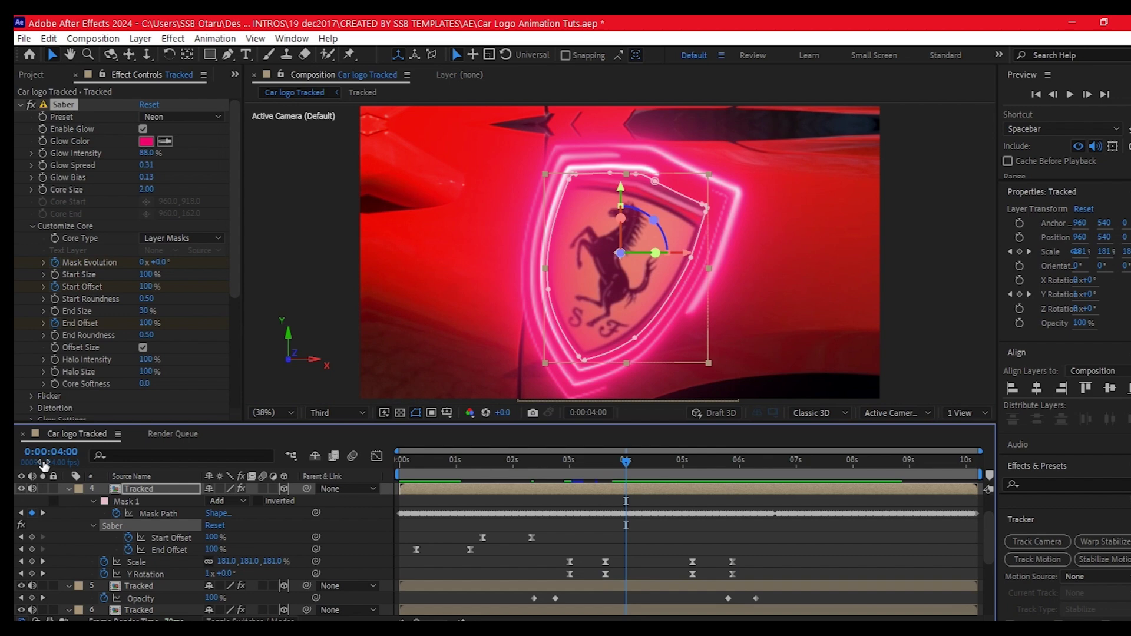
key("alt+Tab")
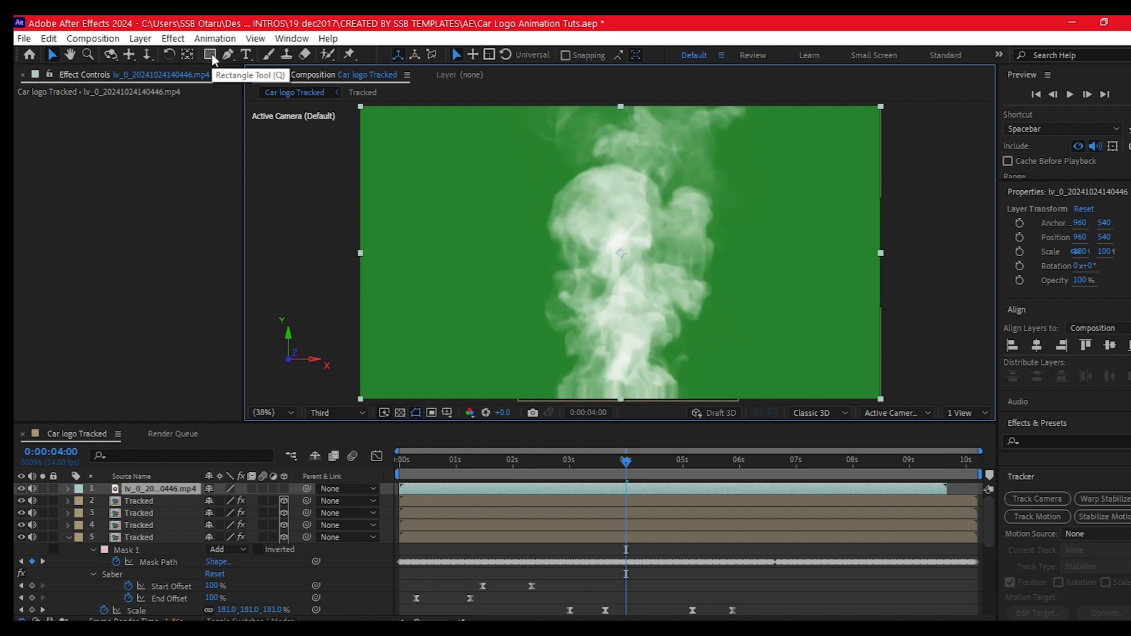
left_click_drag(213, 59, 246, 87)
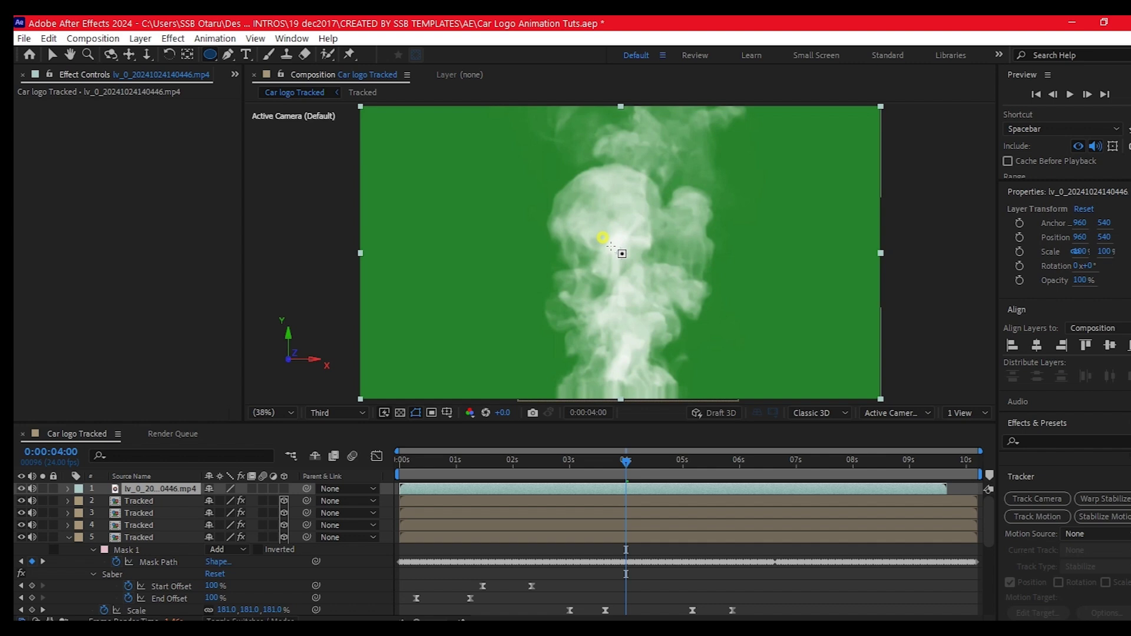
left_click_drag(602, 237, 746, 334)
key("v")
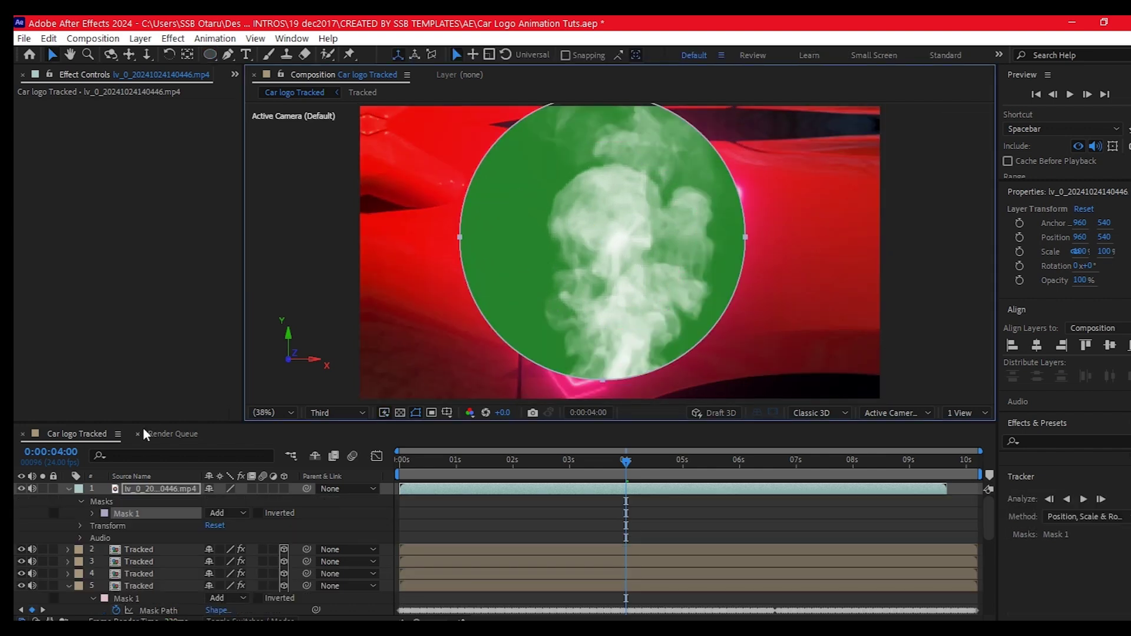
key("f")
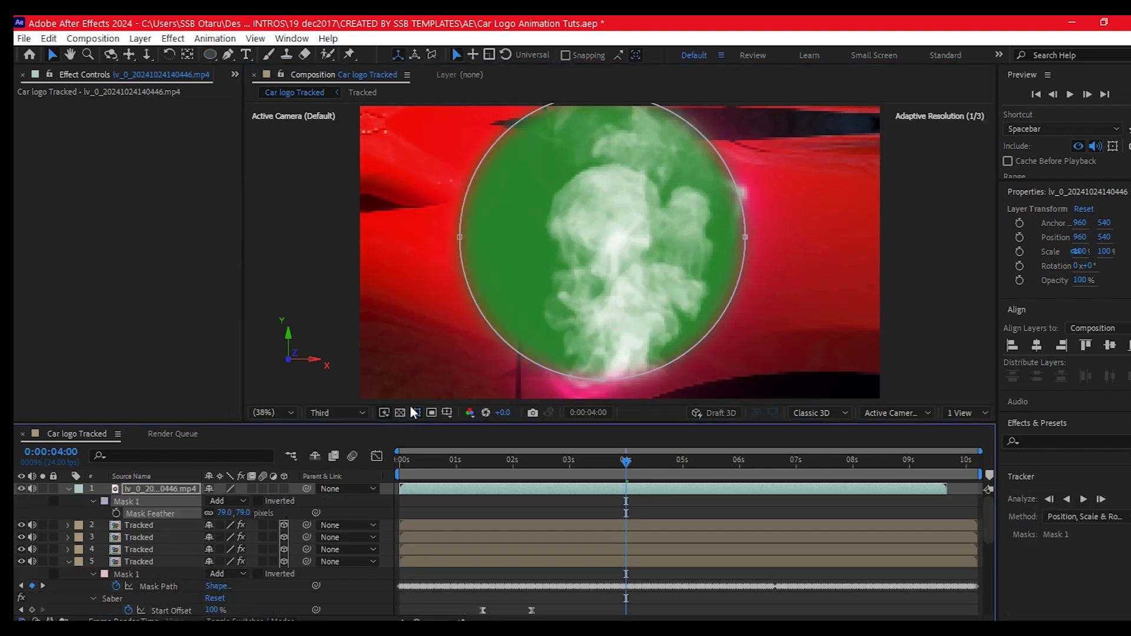
Step: Apply Keylight to the smoke clip
key("ctrl+space")
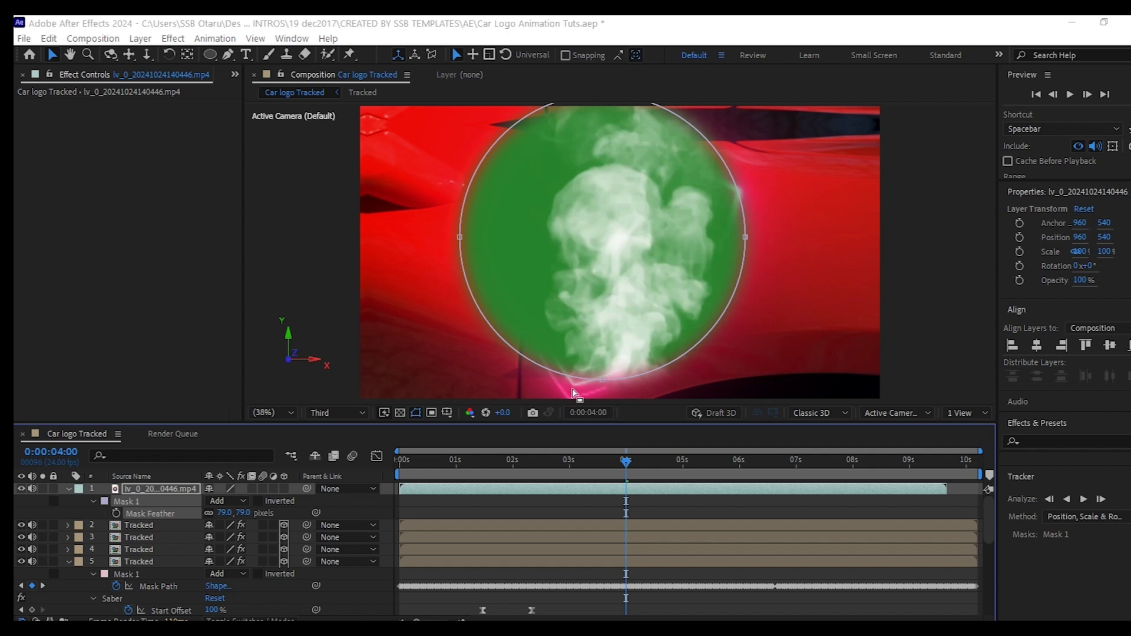
type("keyl")
left_click(542, 341)
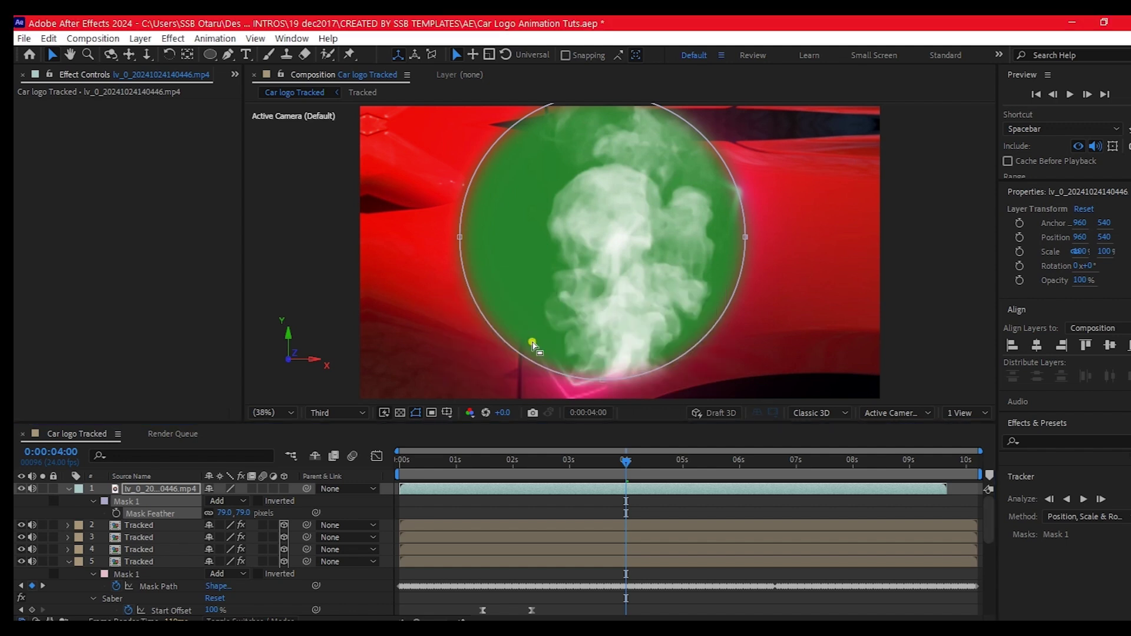
Step: Key out the smoke's green with Keylight Screen Colour, scale it to 43%, and move it beside the logo
left_click(165, 194)
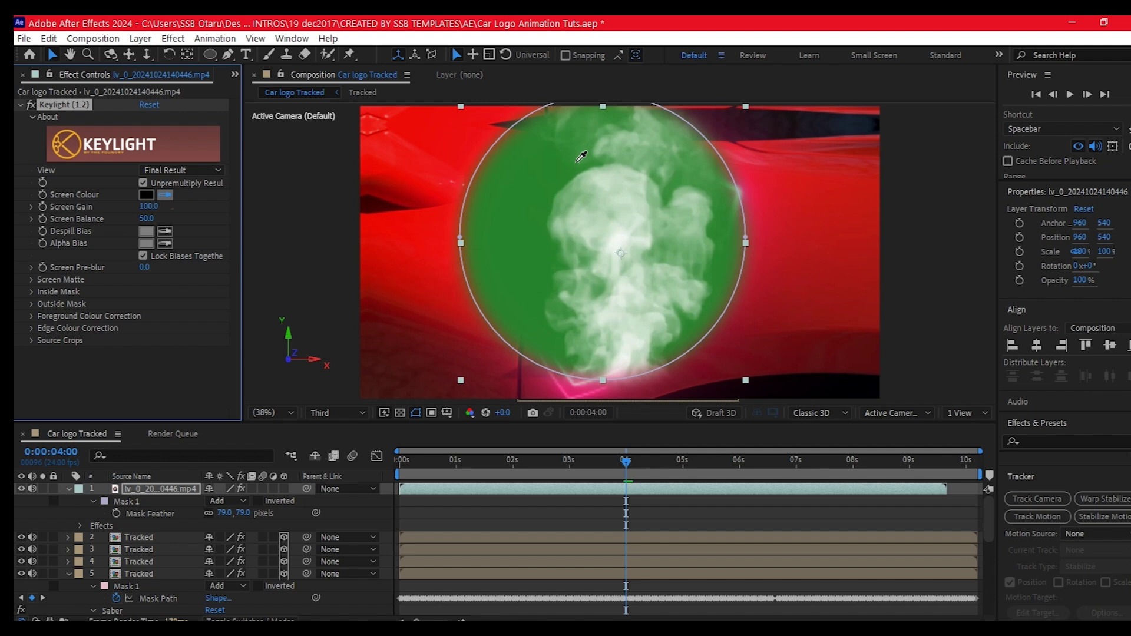
left_click(510, 173)
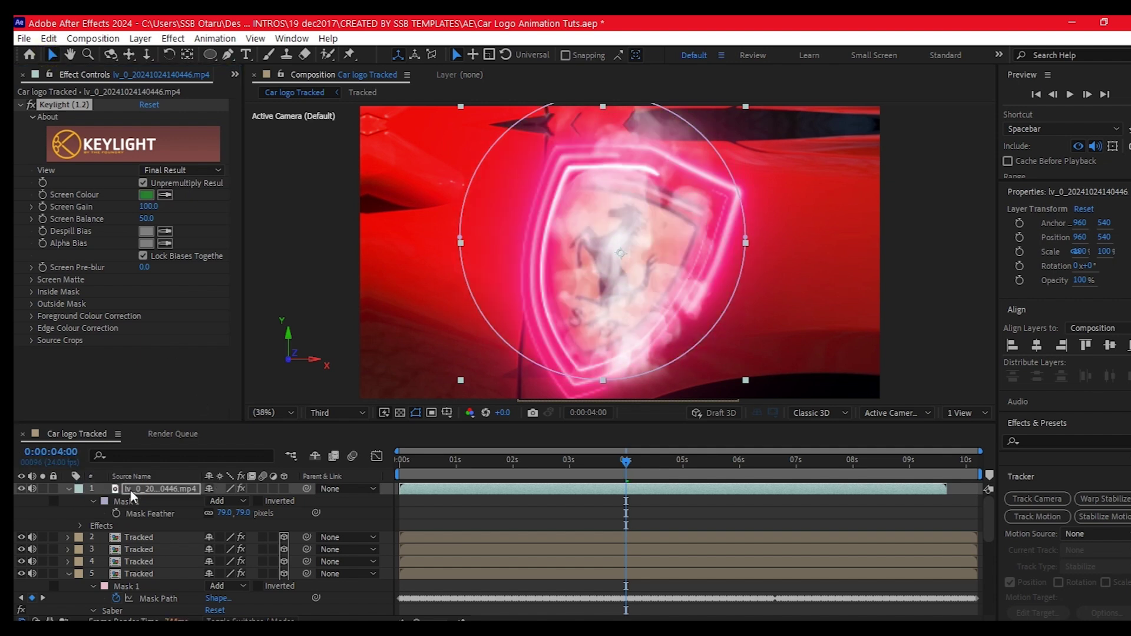
left_click_drag(224, 500, 139, 566)
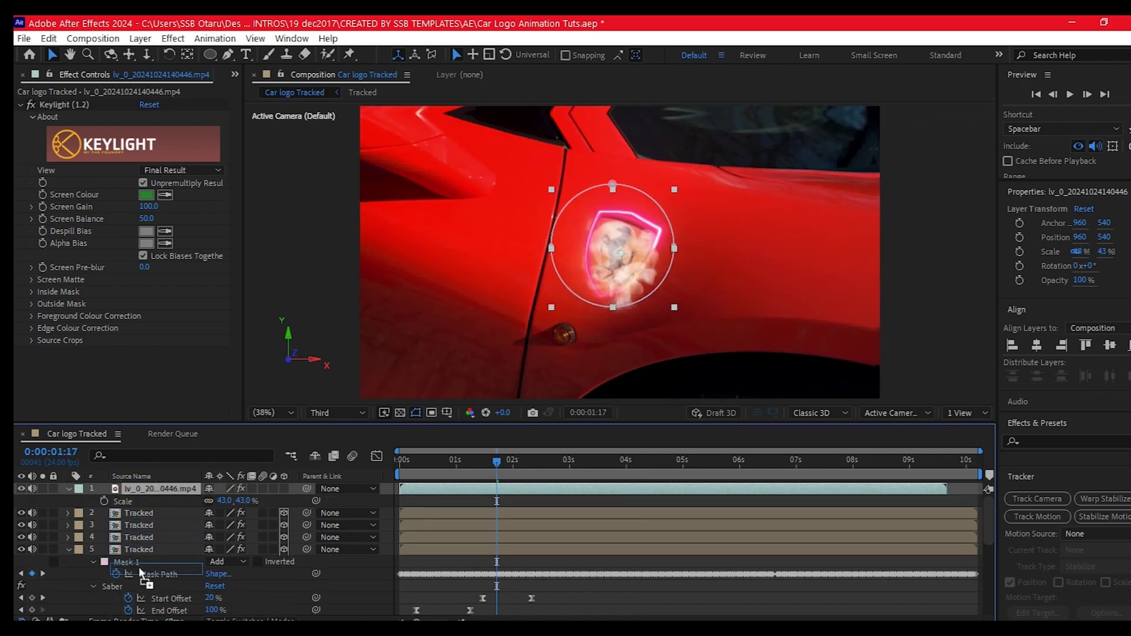
left_click_drag(597, 244, 644, 238)
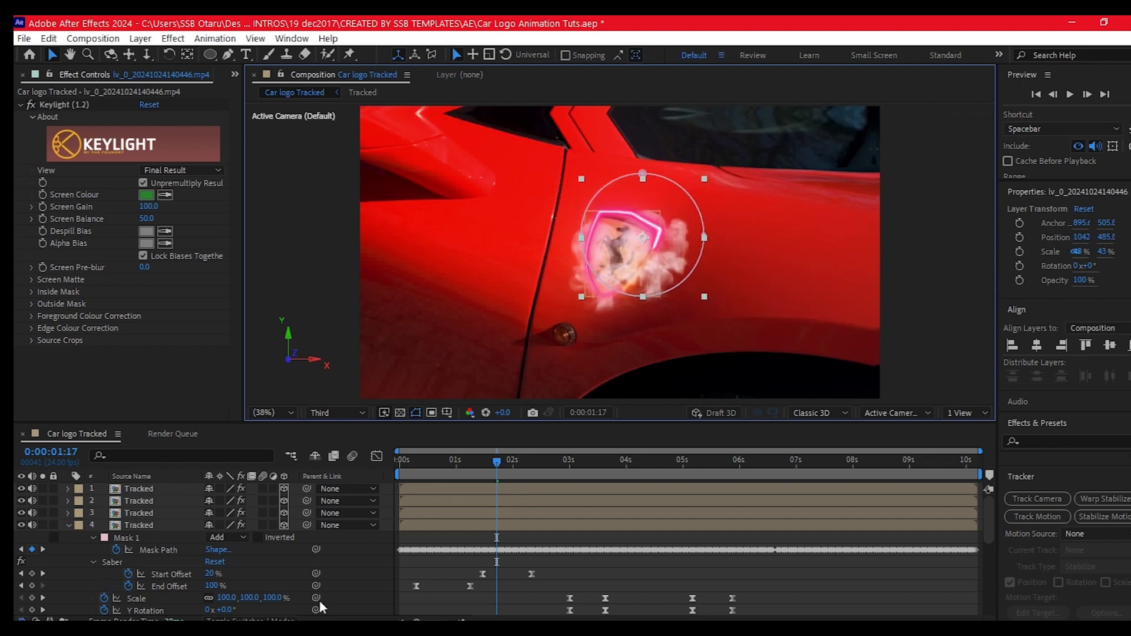